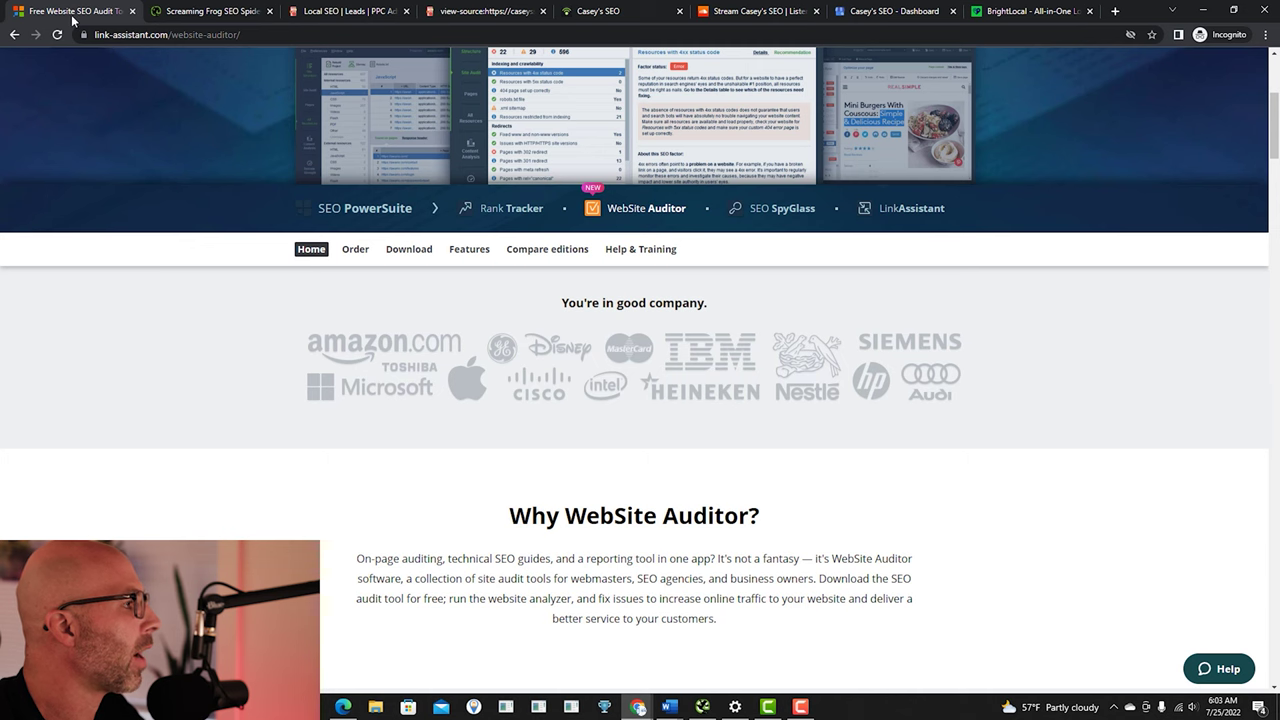
Step: Switch from WebSite Auditor to Screaming Frog and bring up the finished goldentouch-pdr.co crawl (159 URLs)
{"action": "scroll", "coordinate": [333, 205], "scroll_direction": "up", "scroll_amount": 1}
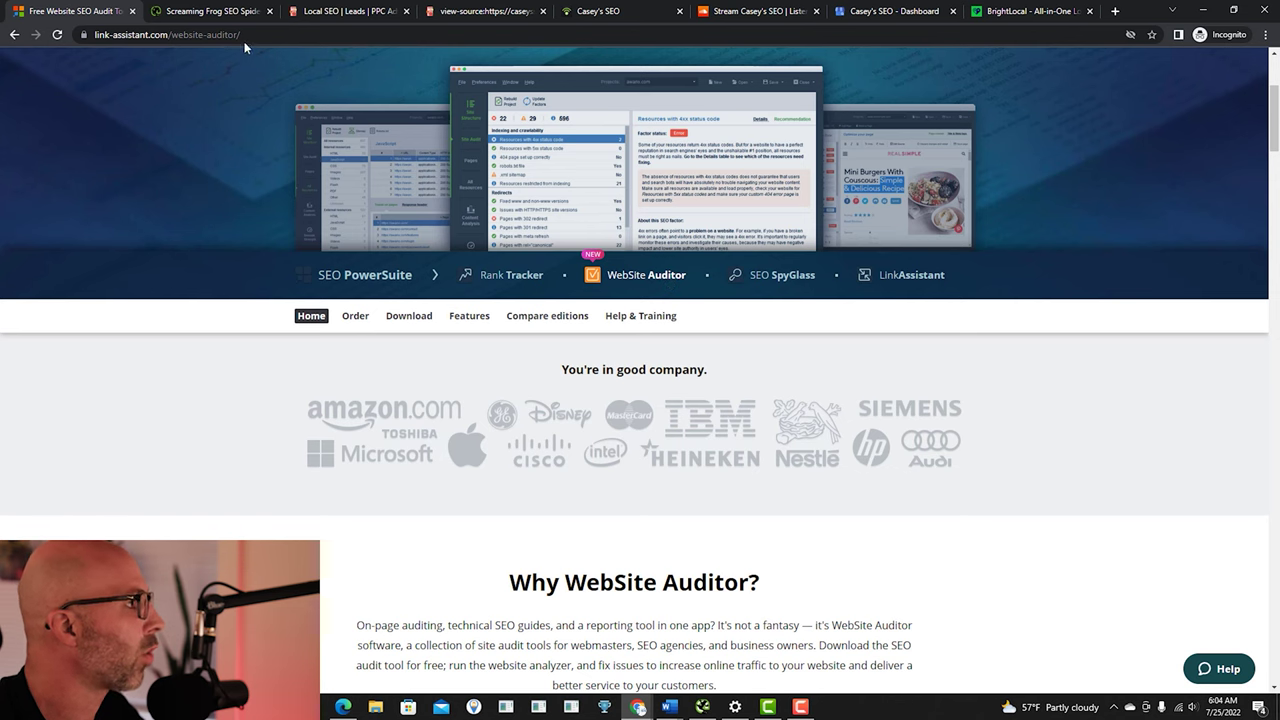
{"action": "left_click", "coordinate": [210, 12]}
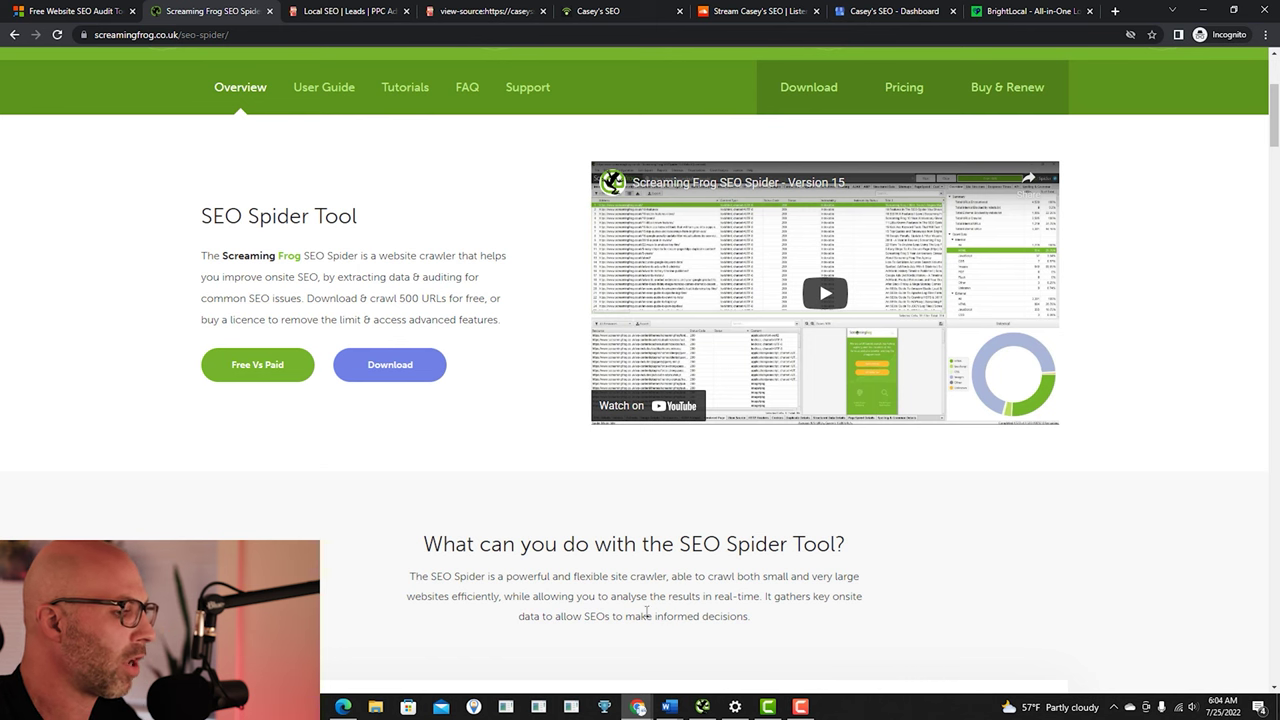
{"action": "left_click", "coordinate": [702, 707]}
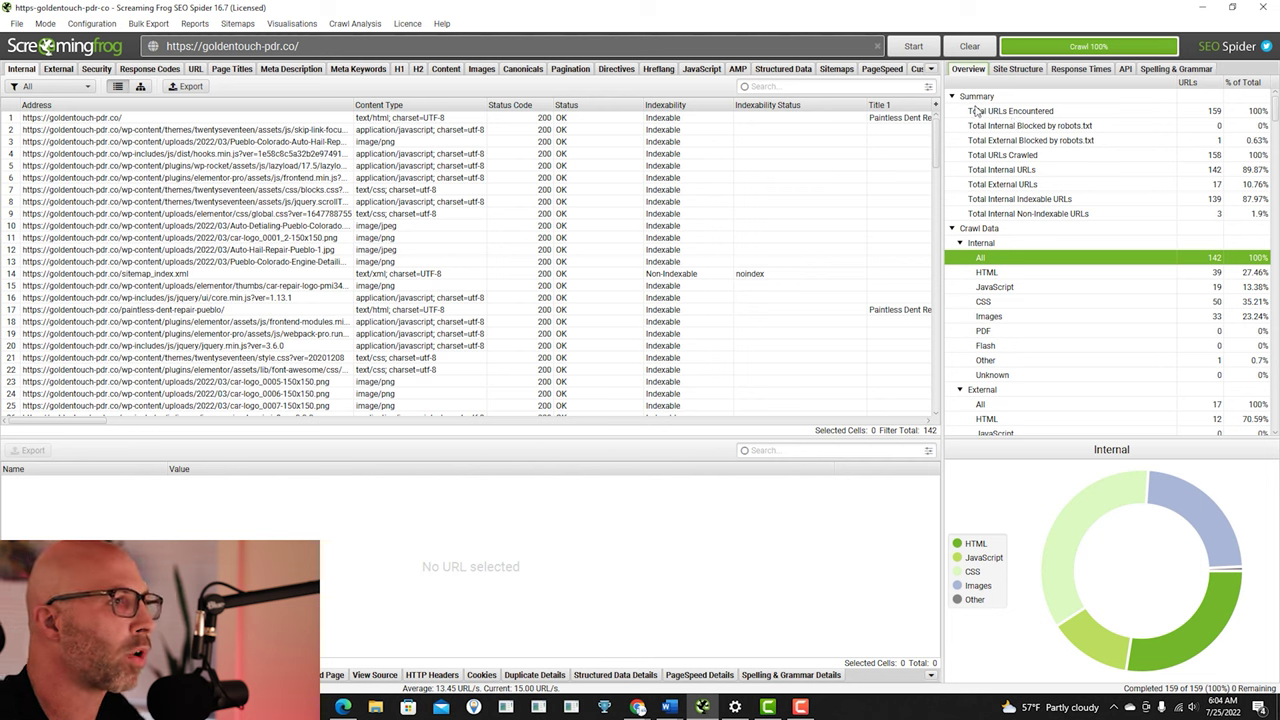
Step: Scroll the goldentouch-pdr.co Overview statistics down to page titles: 37 of 39 over 60 characters
{"action": "scroll", "coordinate": [983, 124], "scroll_direction": "down", "scroll_amount": 1}
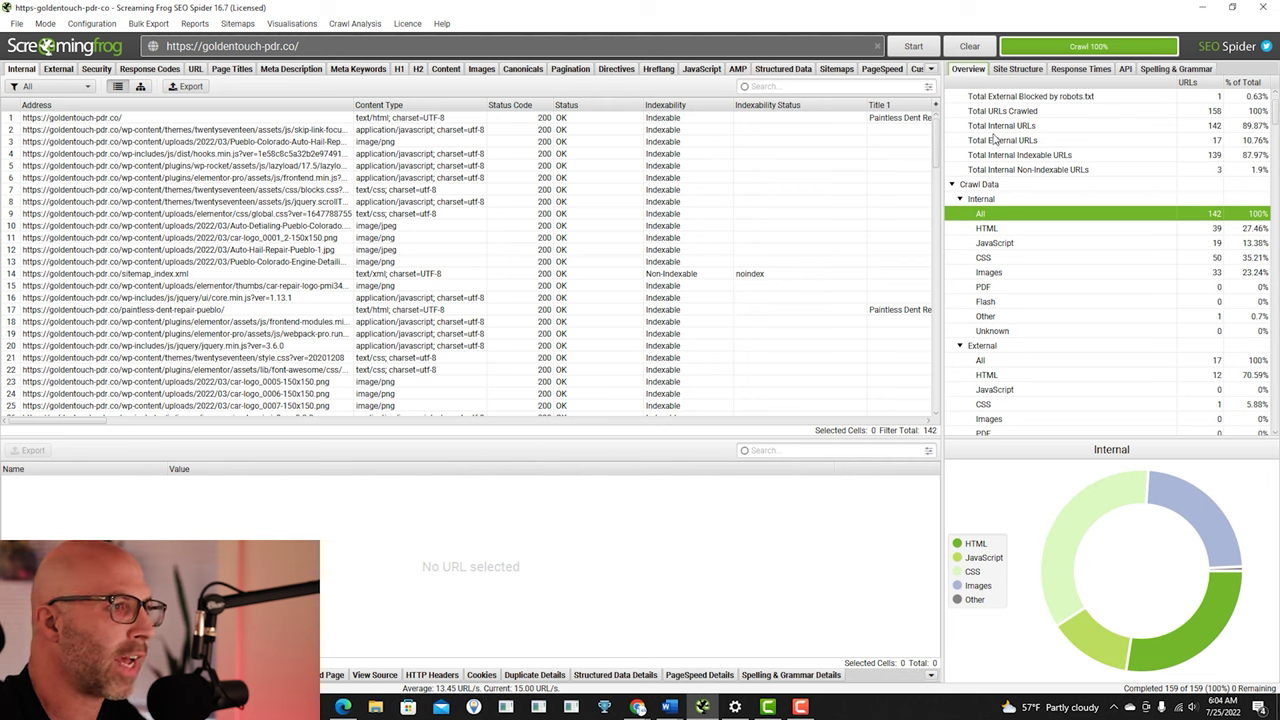
{"action": "scroll", "coordinate": [995, 140], "scroll_direction": "down", "scroll_amount": 4}
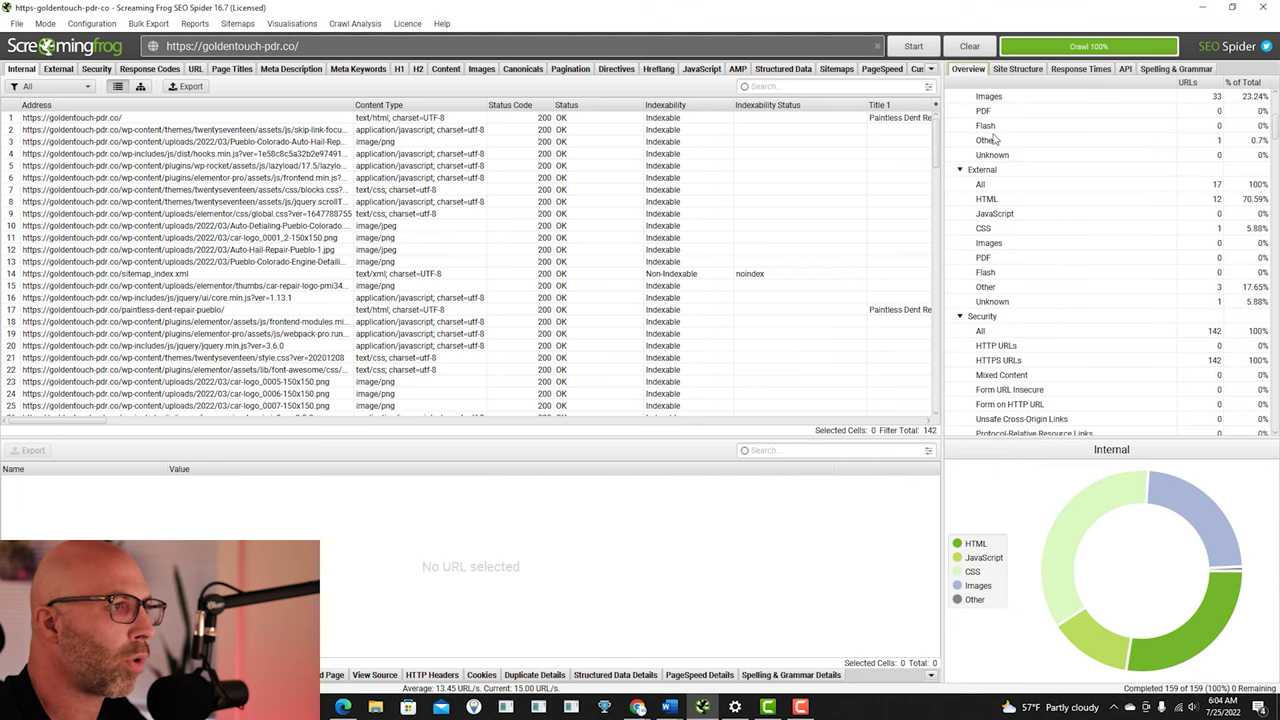
{"action": "scroll", "coordinate": [995, 140], "scroll_direction": "down", "scroll_amount": 4}
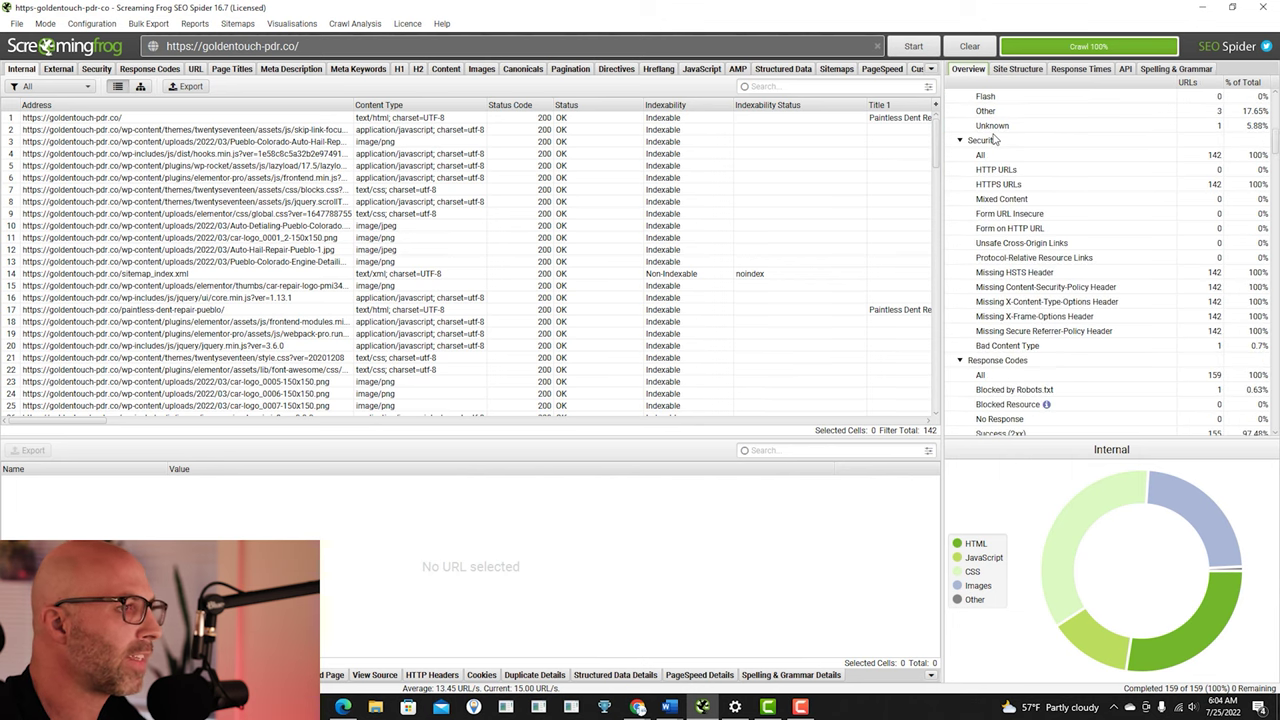
{"action": "scroll", "coordinate": [995, 140], "scroll_direction": "down", "scroll_amount": 3}
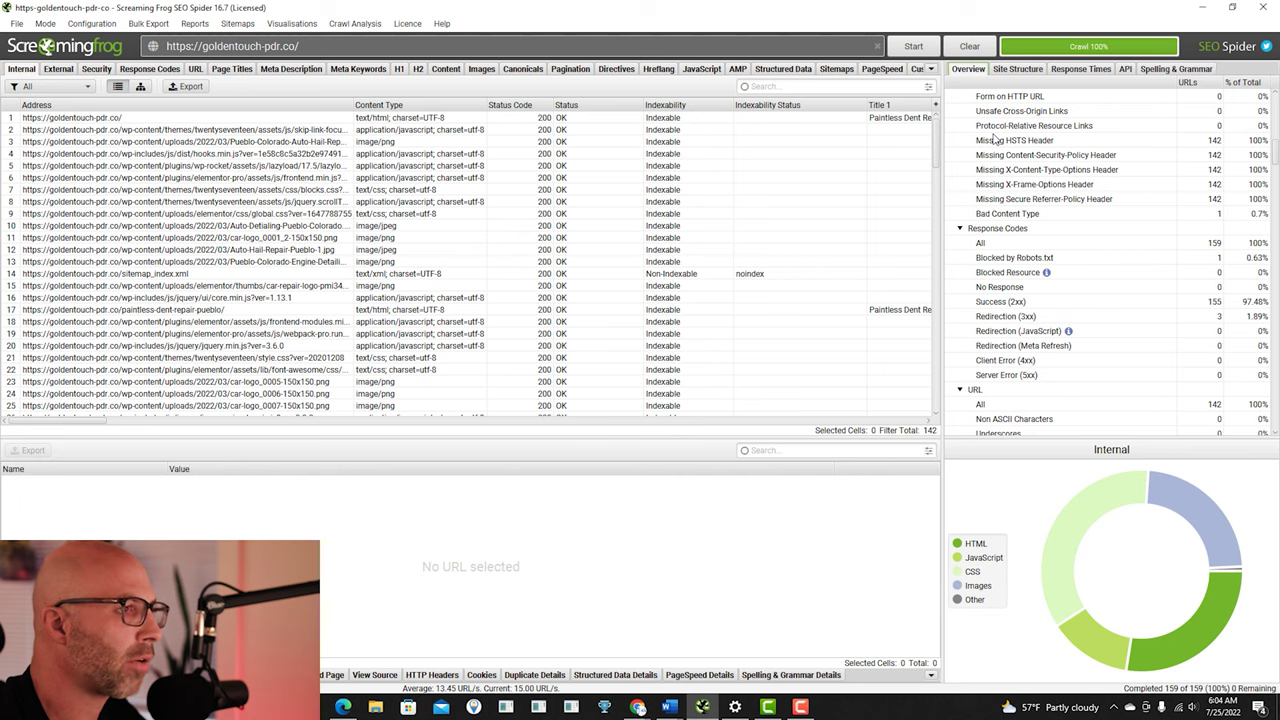
{"action": "scroll", "coordinate": [995, 140], "scroll_direction": "down", "scroll_amount": 6}
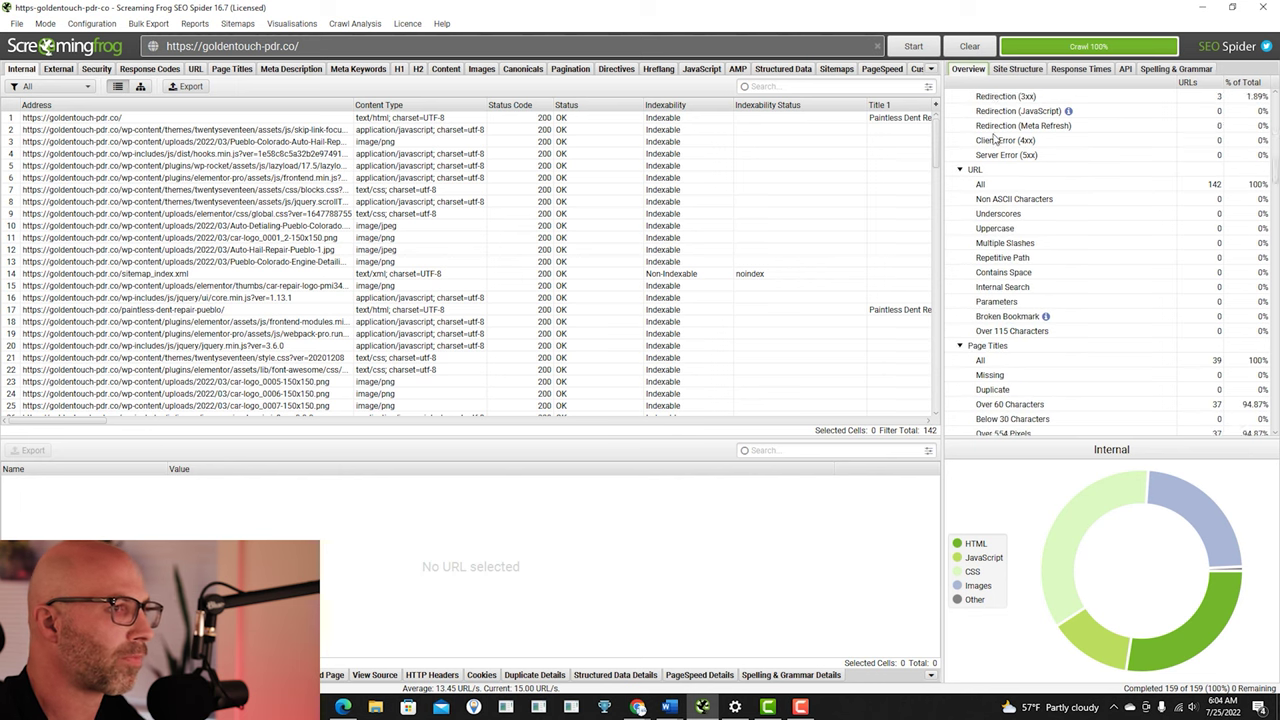
{"action": "scroll", "coordinate": [995, 140], "scroll_direction": "down", "scroll_amount": 3}
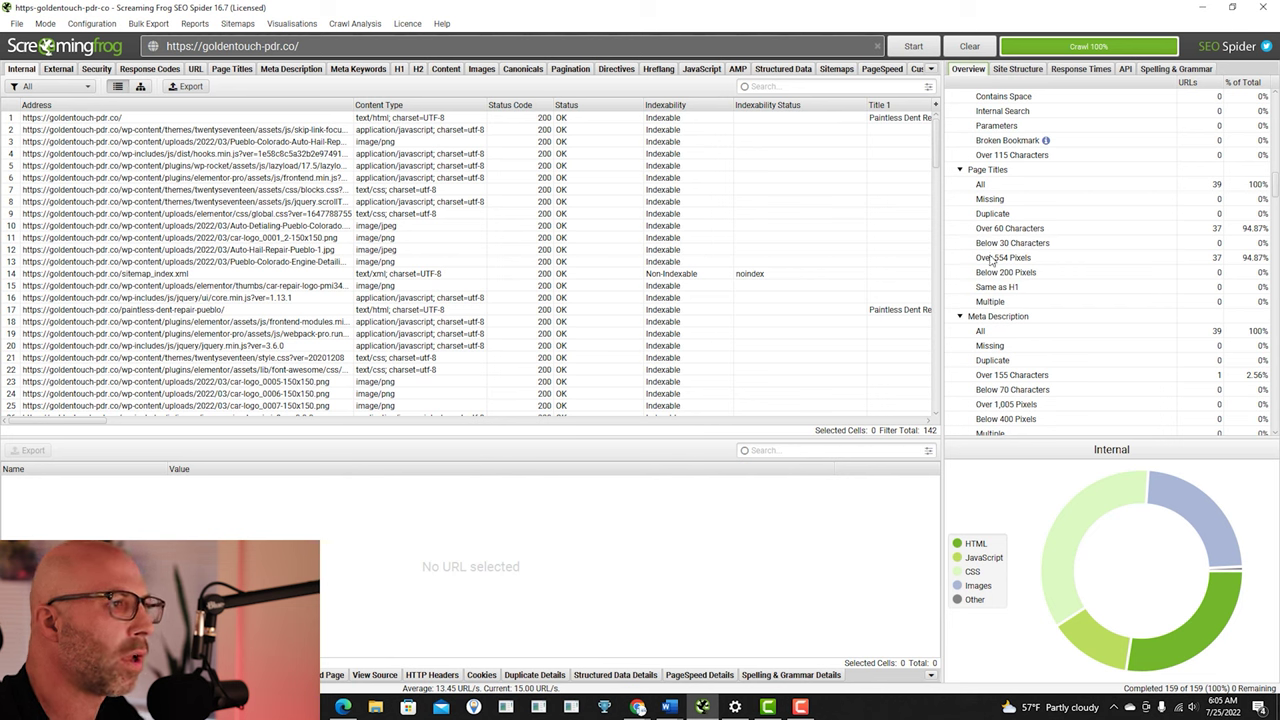
{"action": "scroll", "coordinate": [993, 262], "scroll_direction": "down", "scroll_amount": 2}
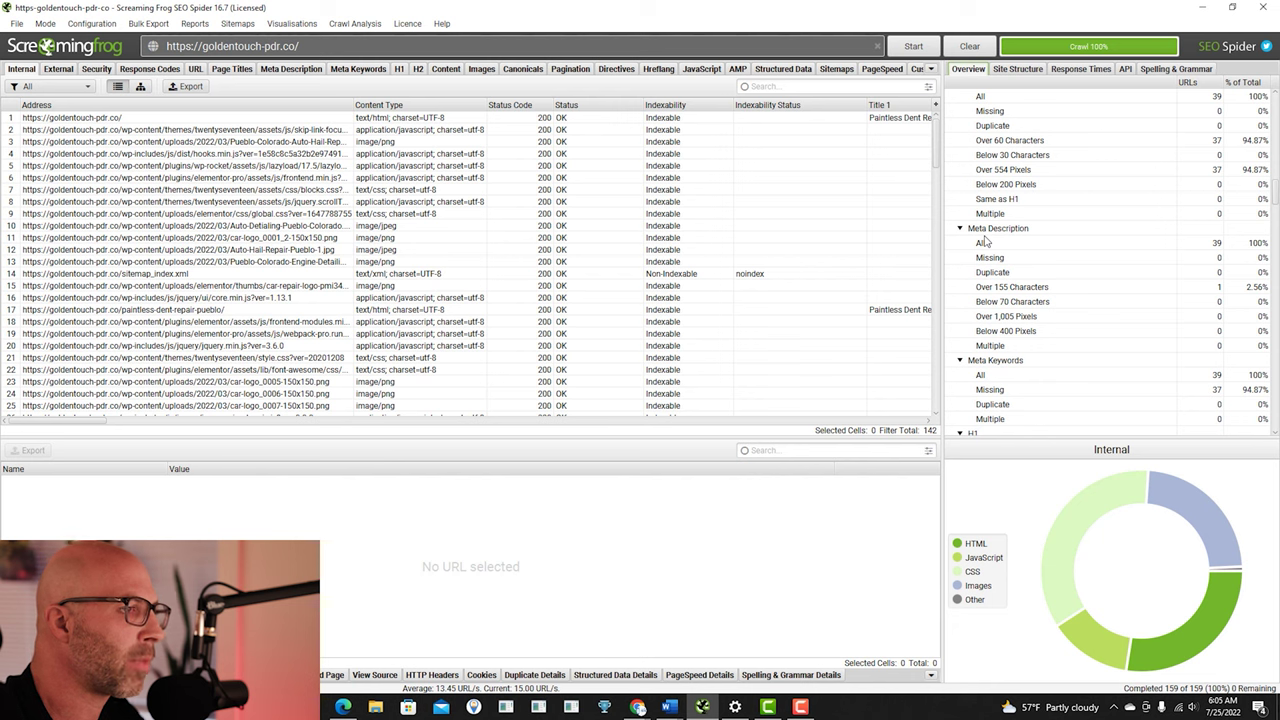
{"action": "scroll", "coordinate": [1028, 340], "scroll_direction": "down", "scroll_amount": 2}
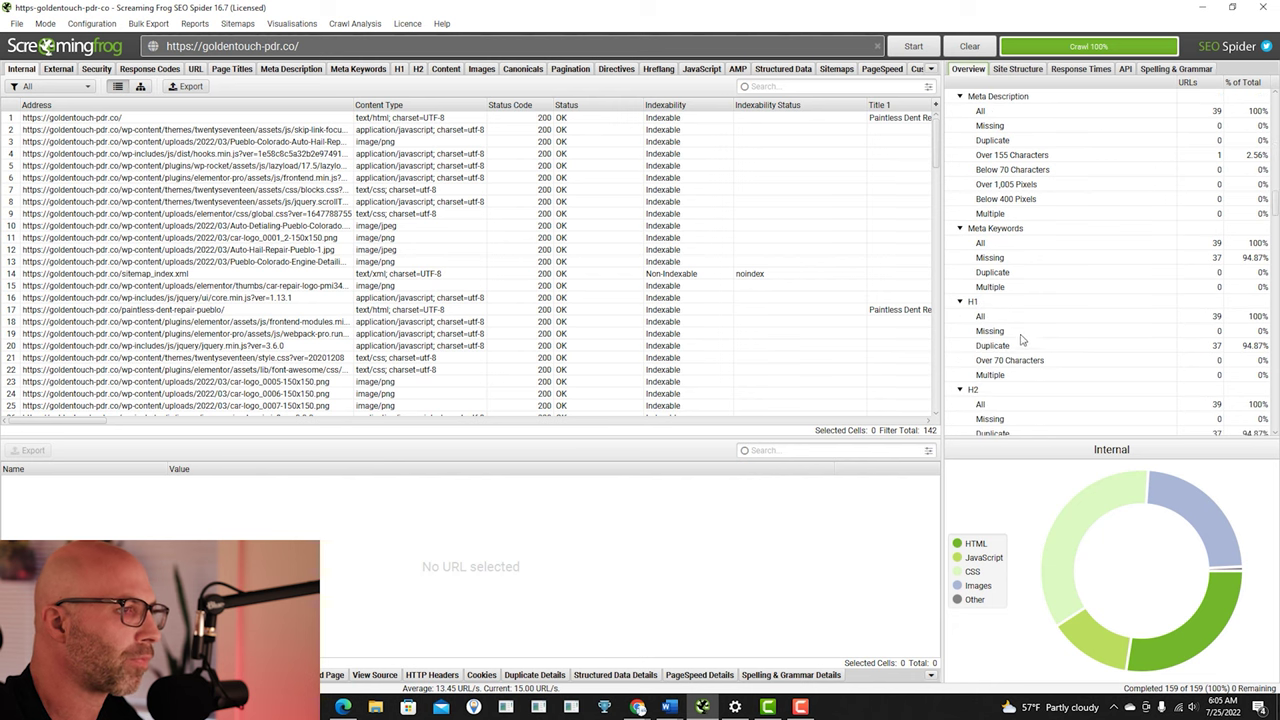
{"action": "scroll", "coordinate": [1010, 315], "scroll_direction": "down", "scroll_amount": 2}
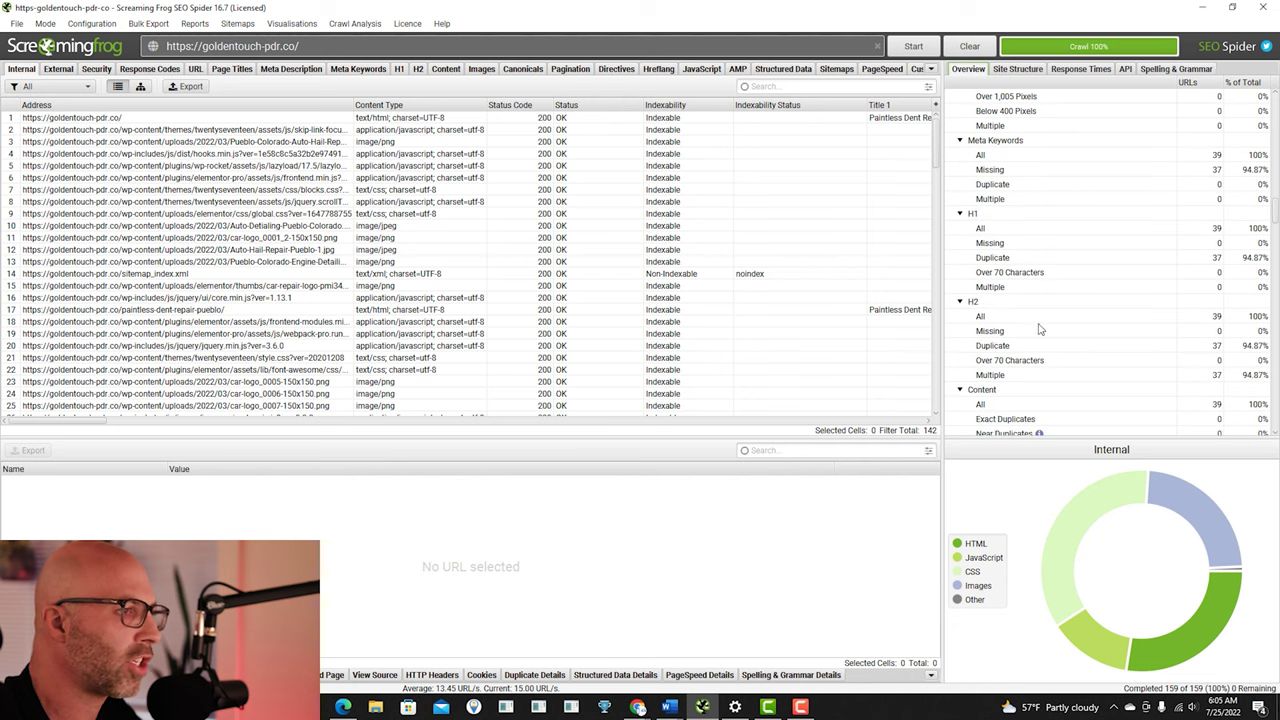
{"action": "scroll", "coordinate": [1040, 329], "scroll_direction": "down", "scroll_amount": 2}
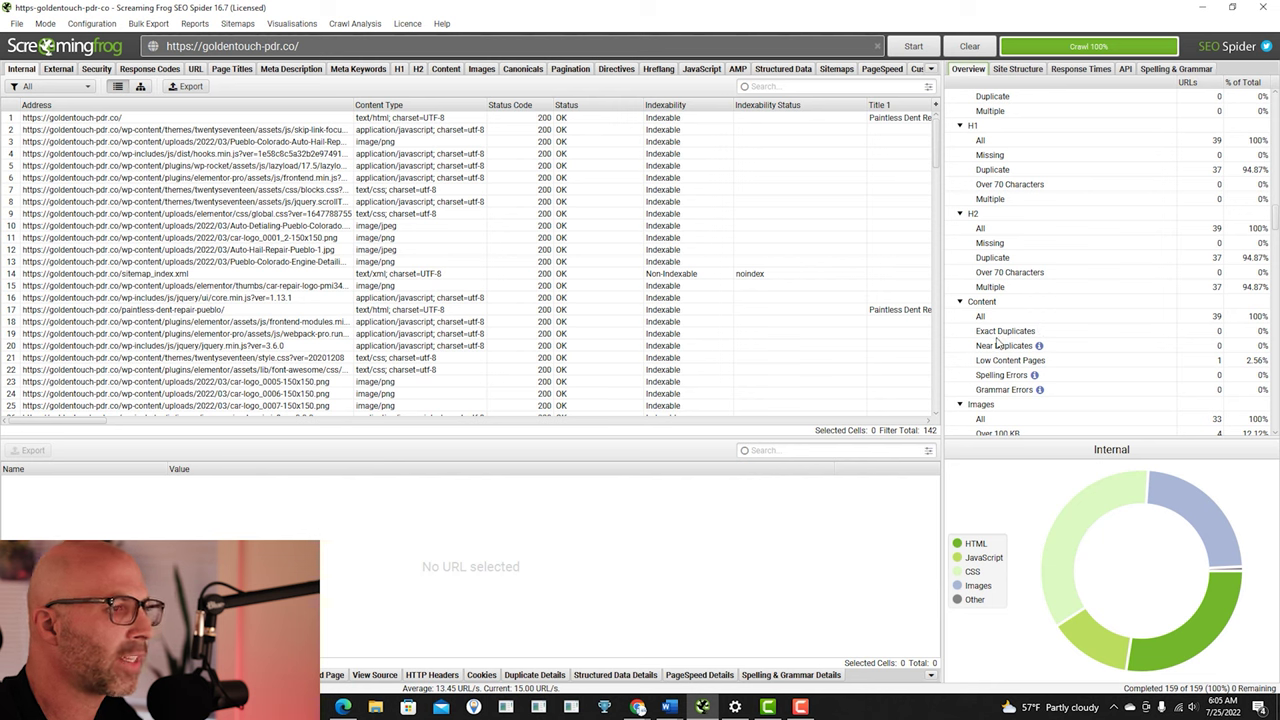
{"action": "scroll", "coordinate": [1060, 340], "scroll_direction": "down", "scroll_amount": 1}
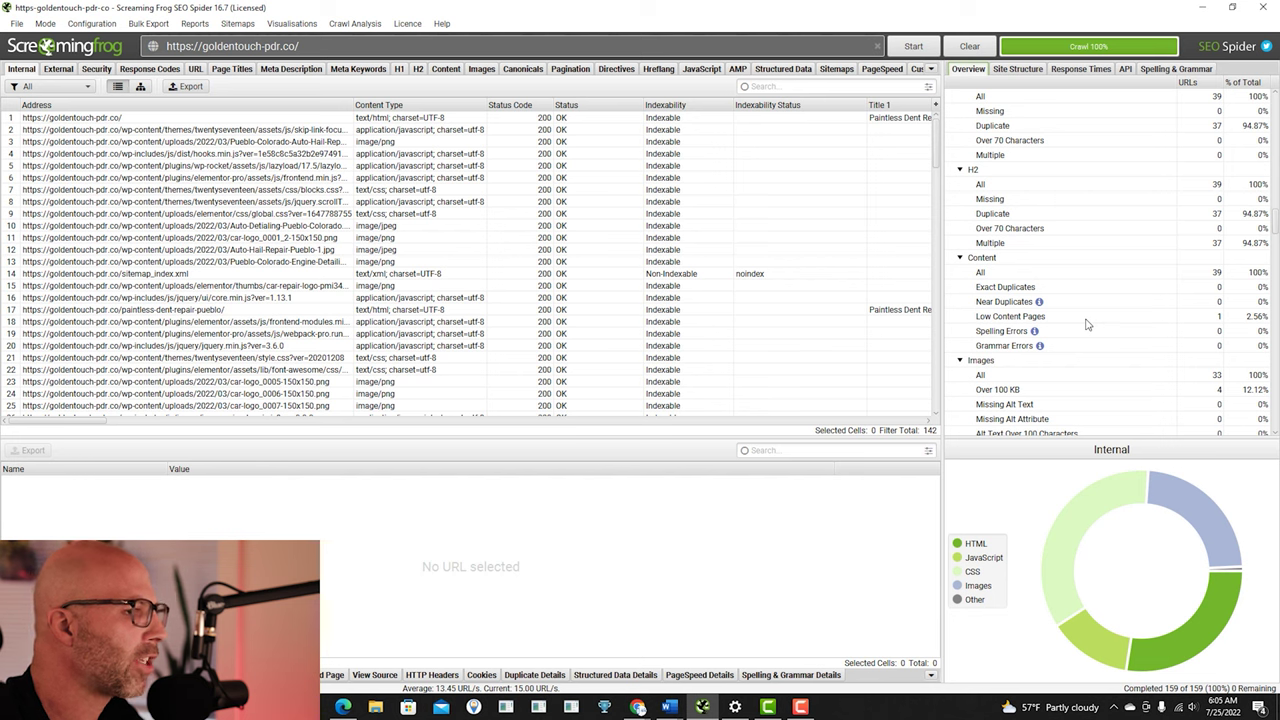
{"action": "scroll", "coordinate": [1087, 324], "scroll_direction": "down", "scroll_amount": 5}
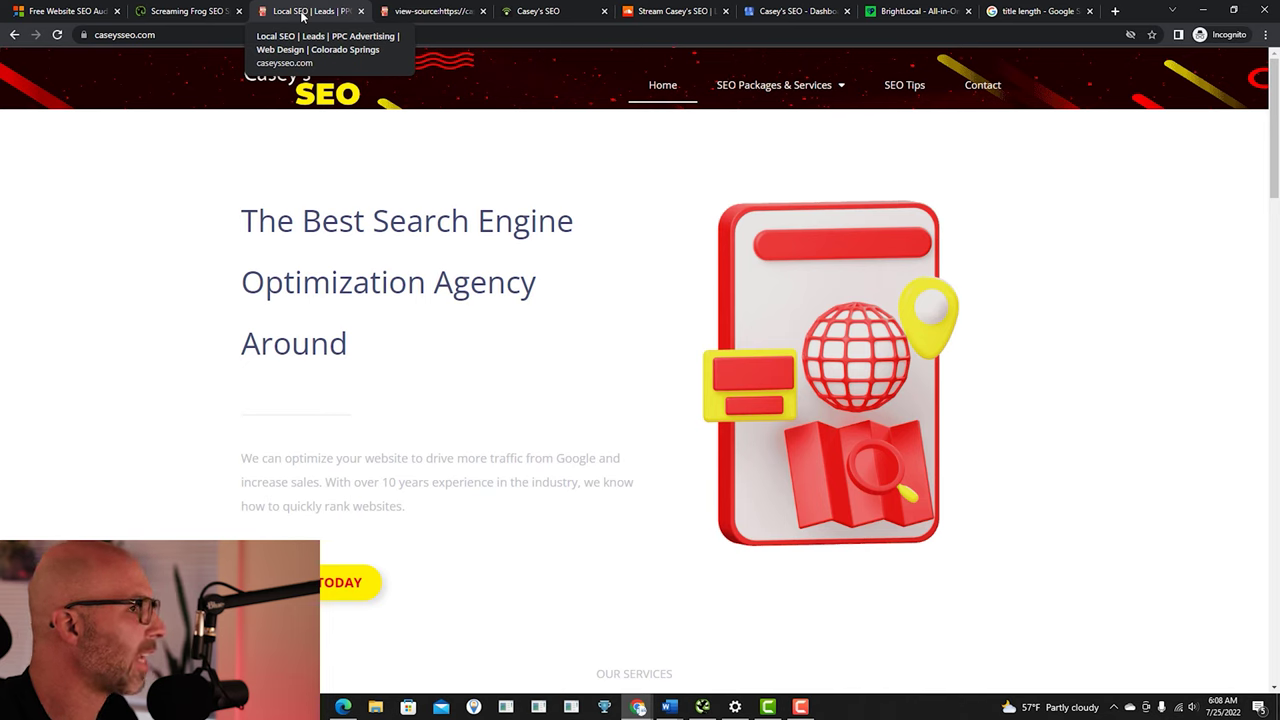
{"action": "left_click", "coordinate": [1030, 11]}
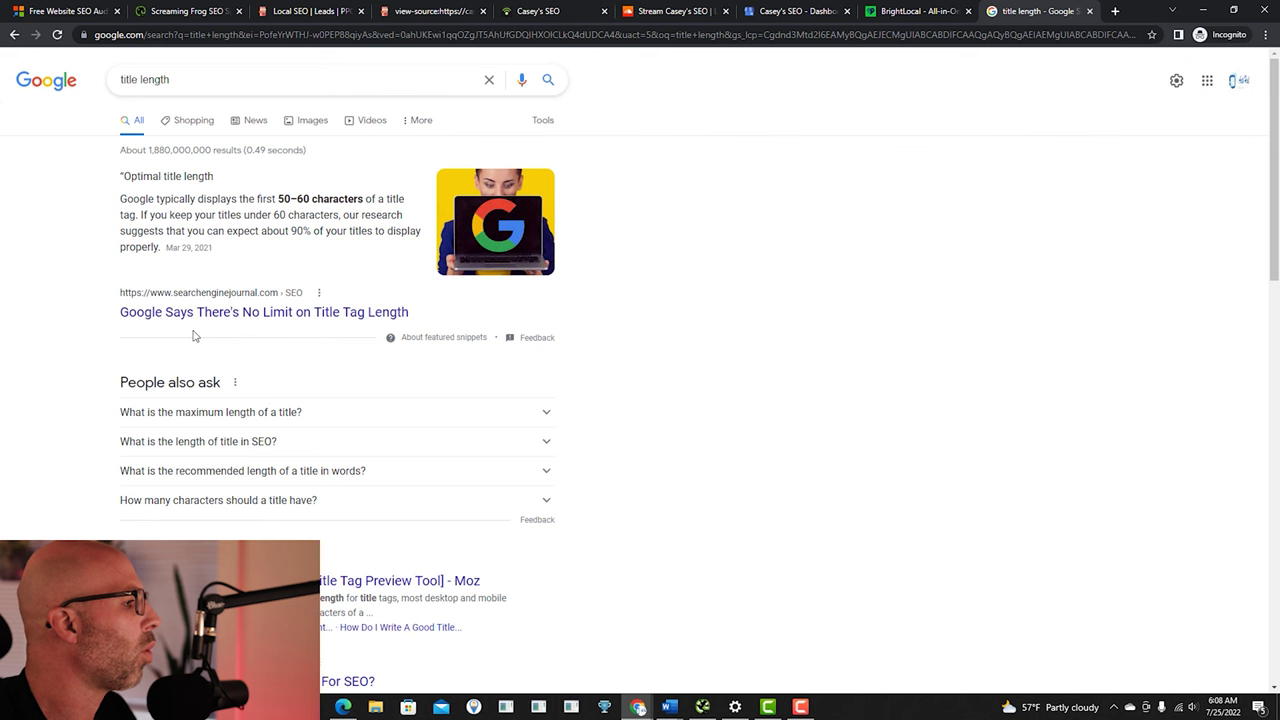
{"action": "key", "text": "ctrl+3"}
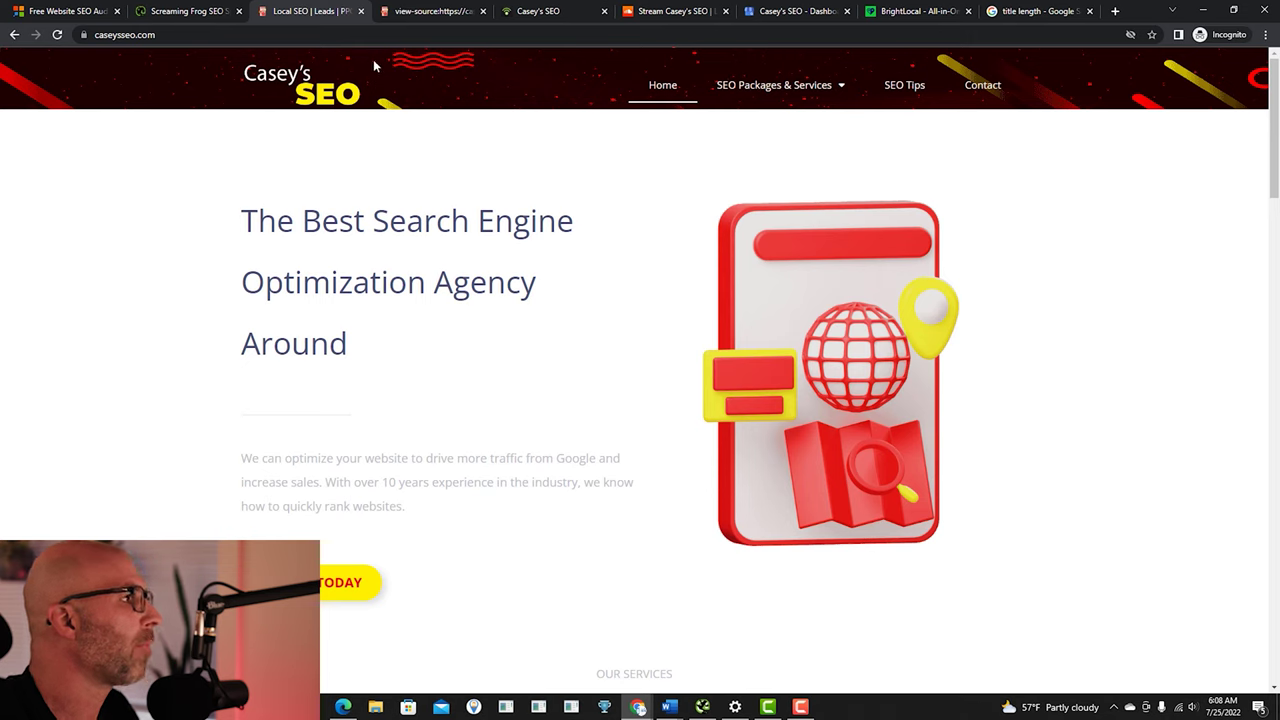
Step: View the caseysseo.com homepage source and find 'schema', with 5 matches in the Yoast JSON-LD
{"action": "right_click", "coordinate": [310, 162]}
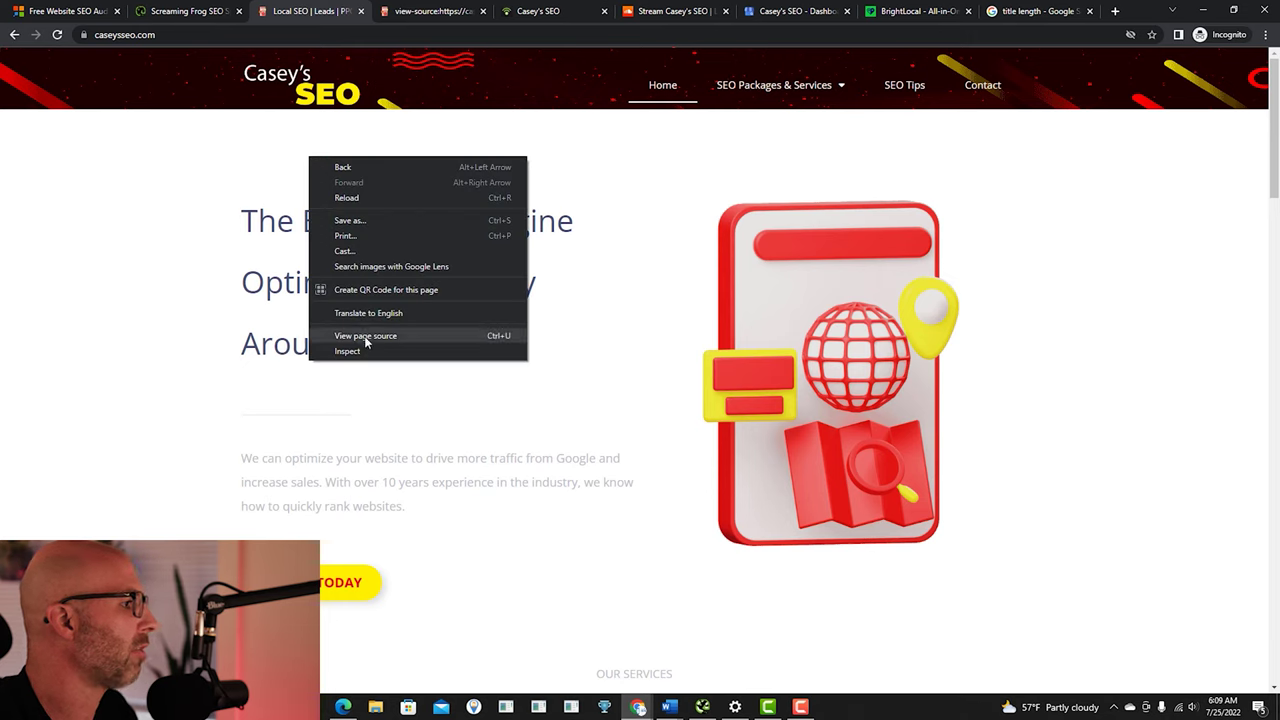
{"action": "left_click", "coordinate": [420, 12]}
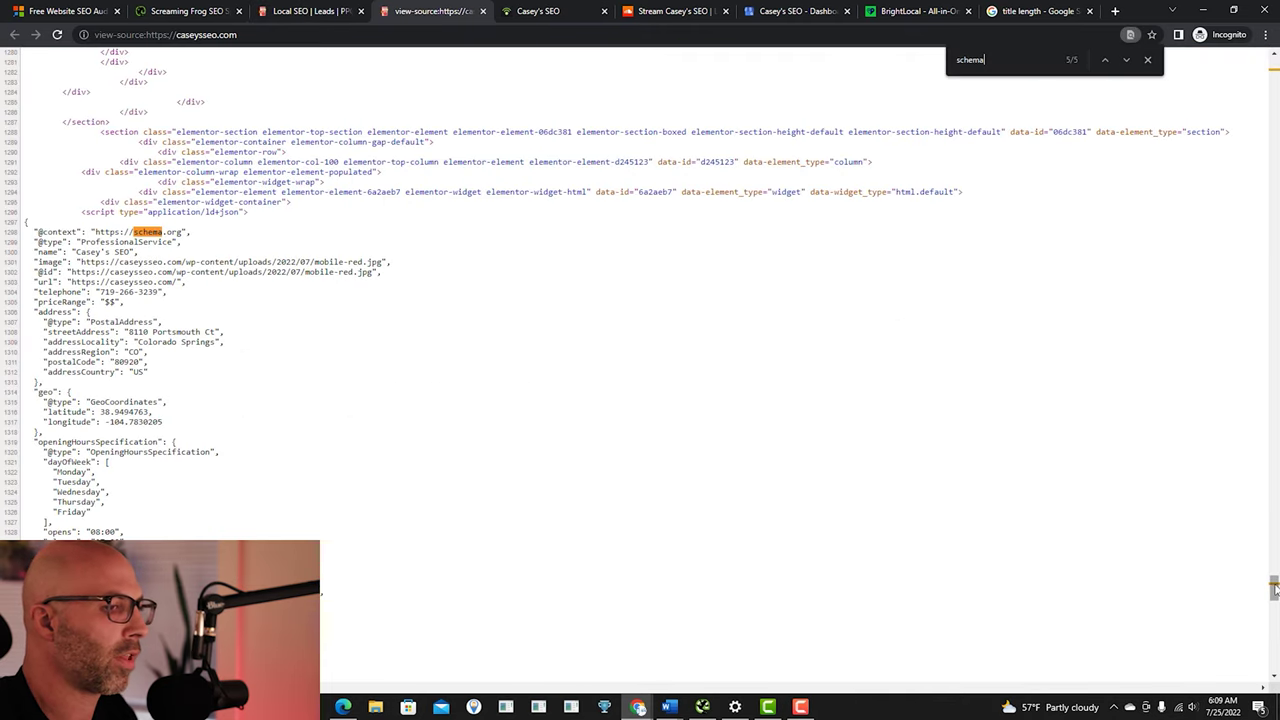
{"action": "left_click_drag", "start_coordinate": [1273, 590], "coordinate": [1273, 66]}
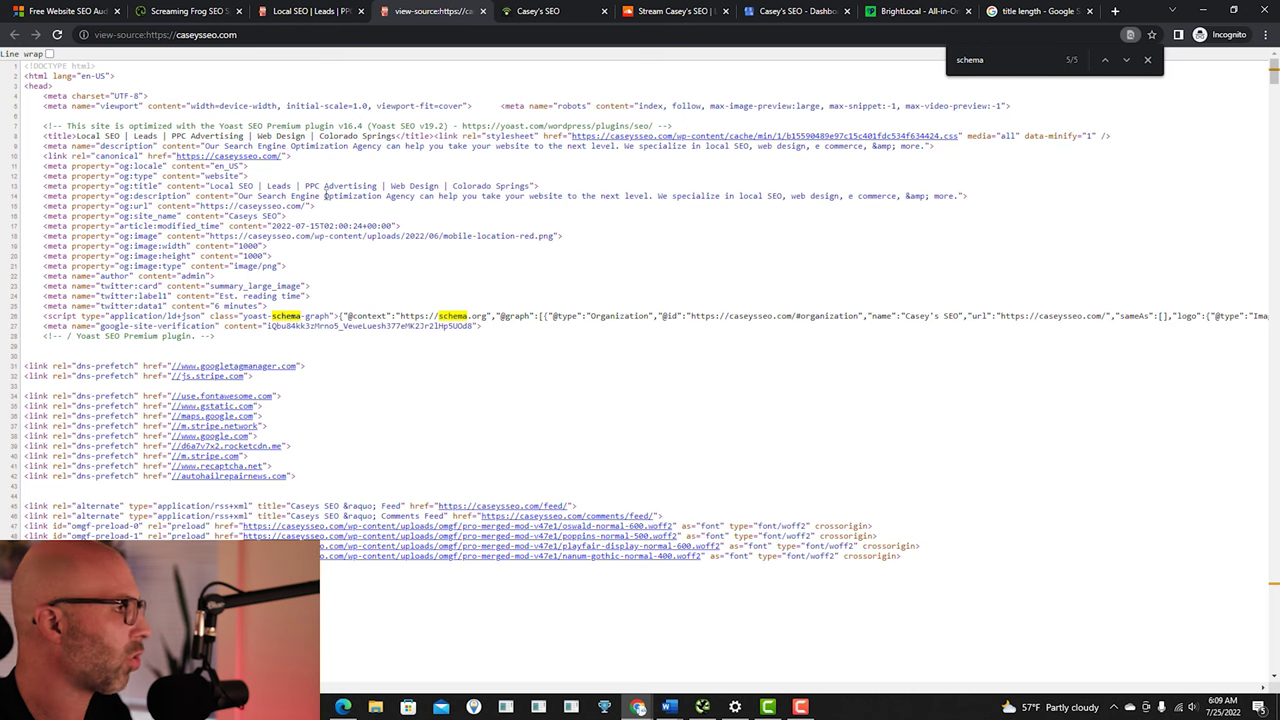
{"action": "key", "text": "ctrl+f"}
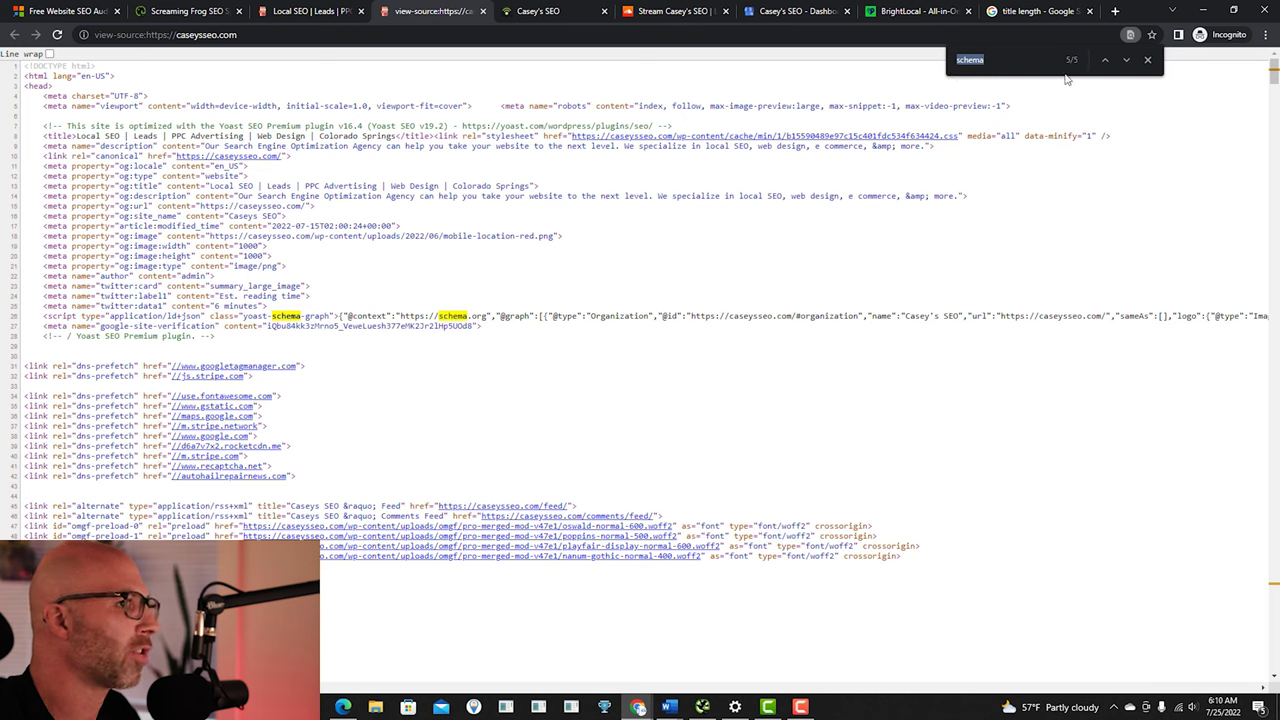
Step: Bring the ProfessionalService JSON-LD block with address, geo and opening hours into view, then switch to BrightLocal
{"action": "left_click", "coordinate": [1147, 61]}
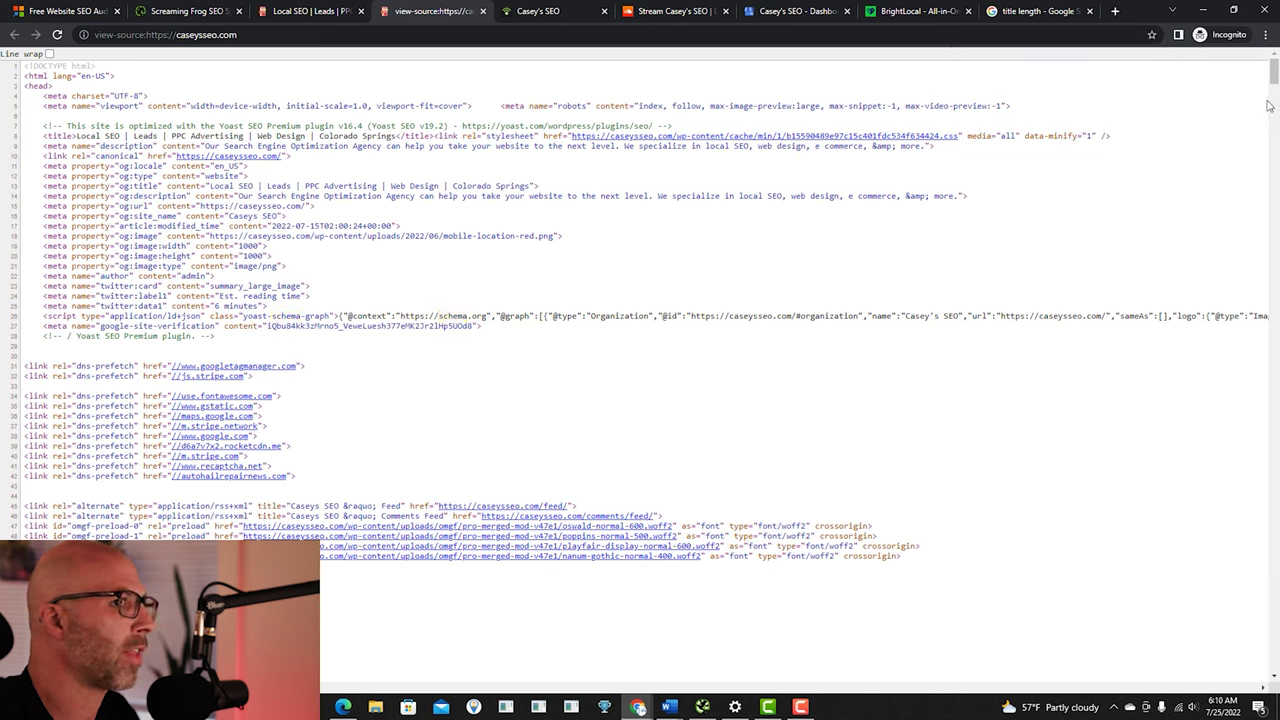
{"action": "left_click_drag", "start_coordinate": [1273, 77], "coordinate": [1273, 658]}
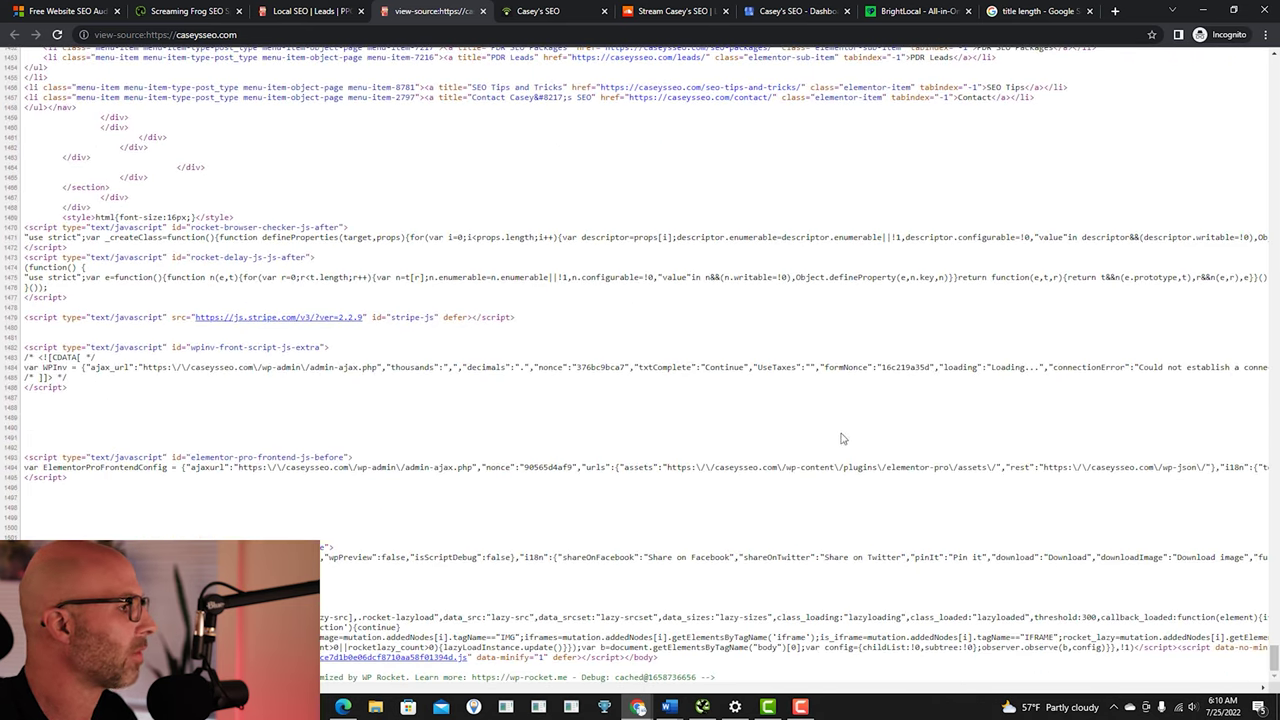
{"action": "scroll", "coordinate": [636, 406], "scroll_direction": "up", "scroll_amount": 5}
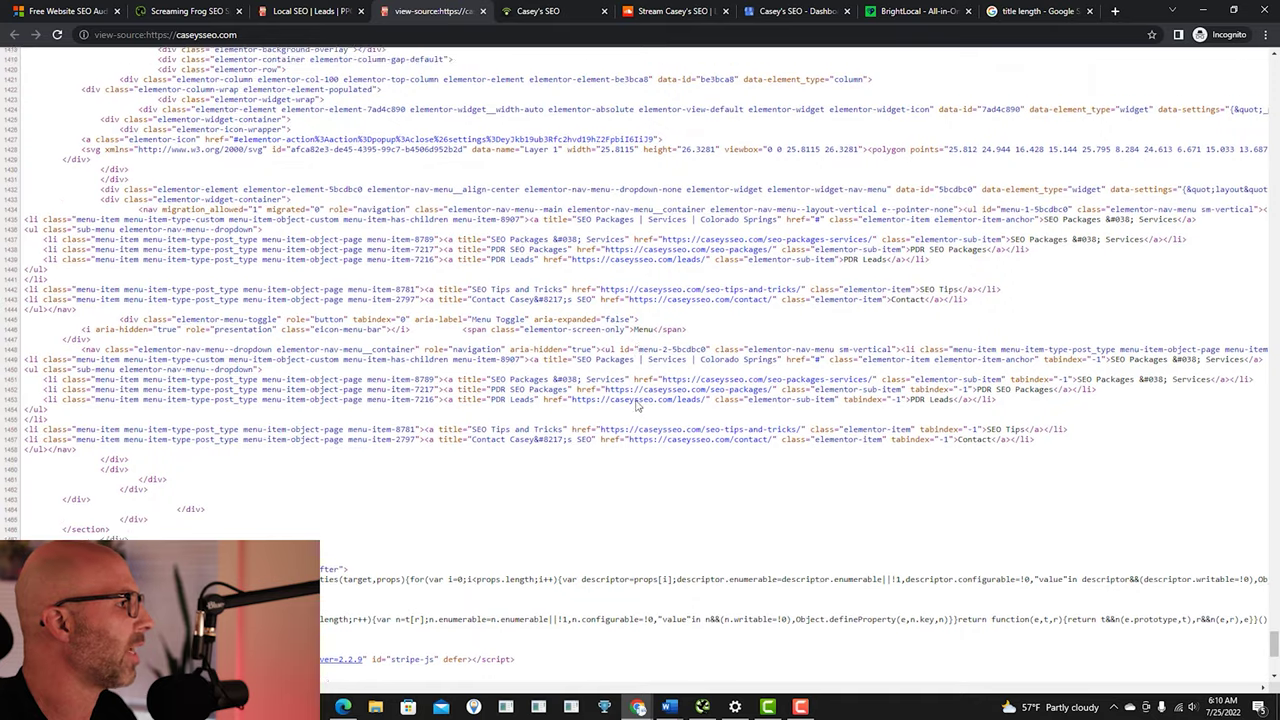
{"action": "scroll", "coordinate": [636, 406], "scroll_direction": "down", "scroll_amount": 5}
{"action": "scroll", "coordinate": [638, 400], "scroll_direction": "up", "scroll_amount": 8}
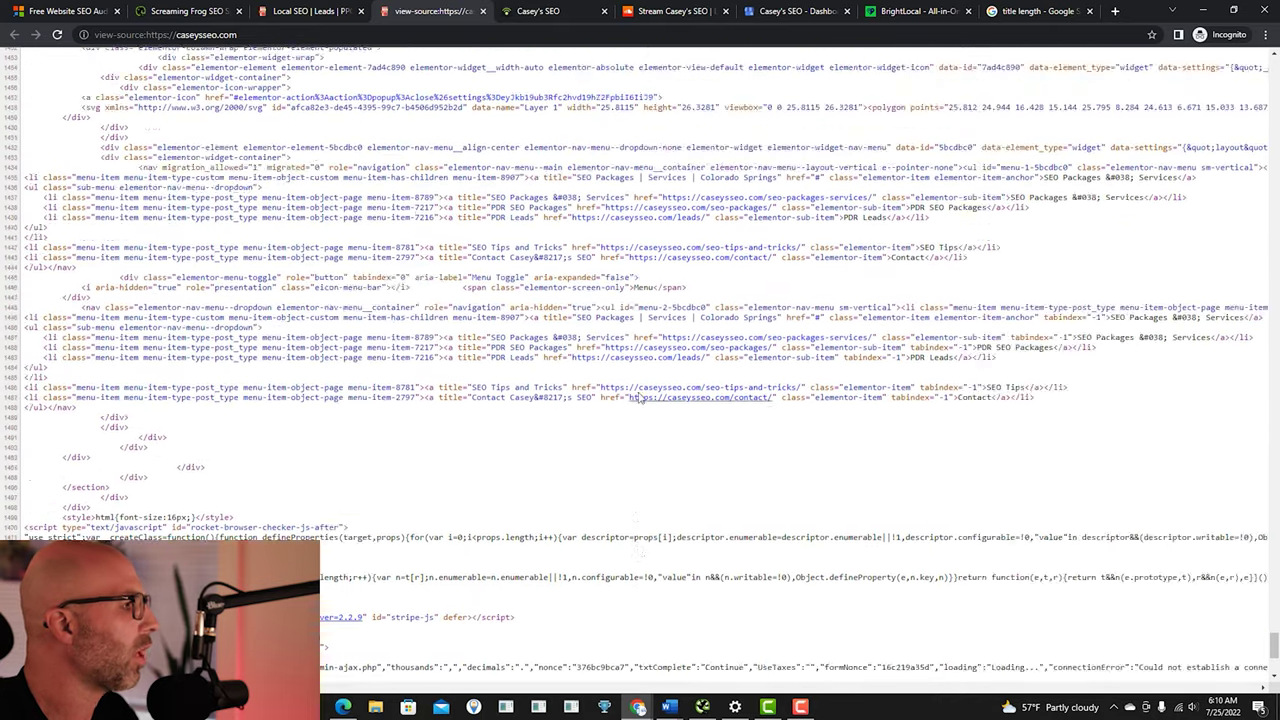
{"action": "scroll", "coordinate": [640, 397], "scroll_direction": "up", "scroll_amount": 5}
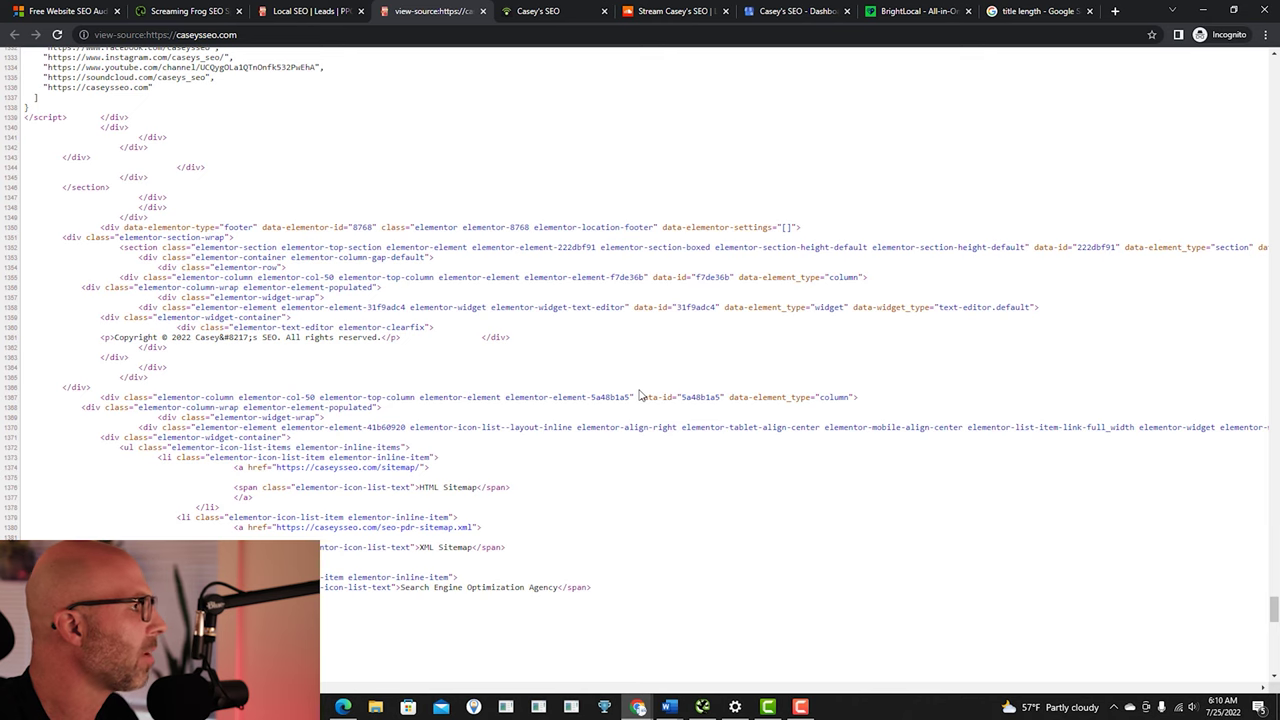
{"action": "scroll", "coordinate": [640, 397], "scroll_direction": "up", "scroll_amount": 5}
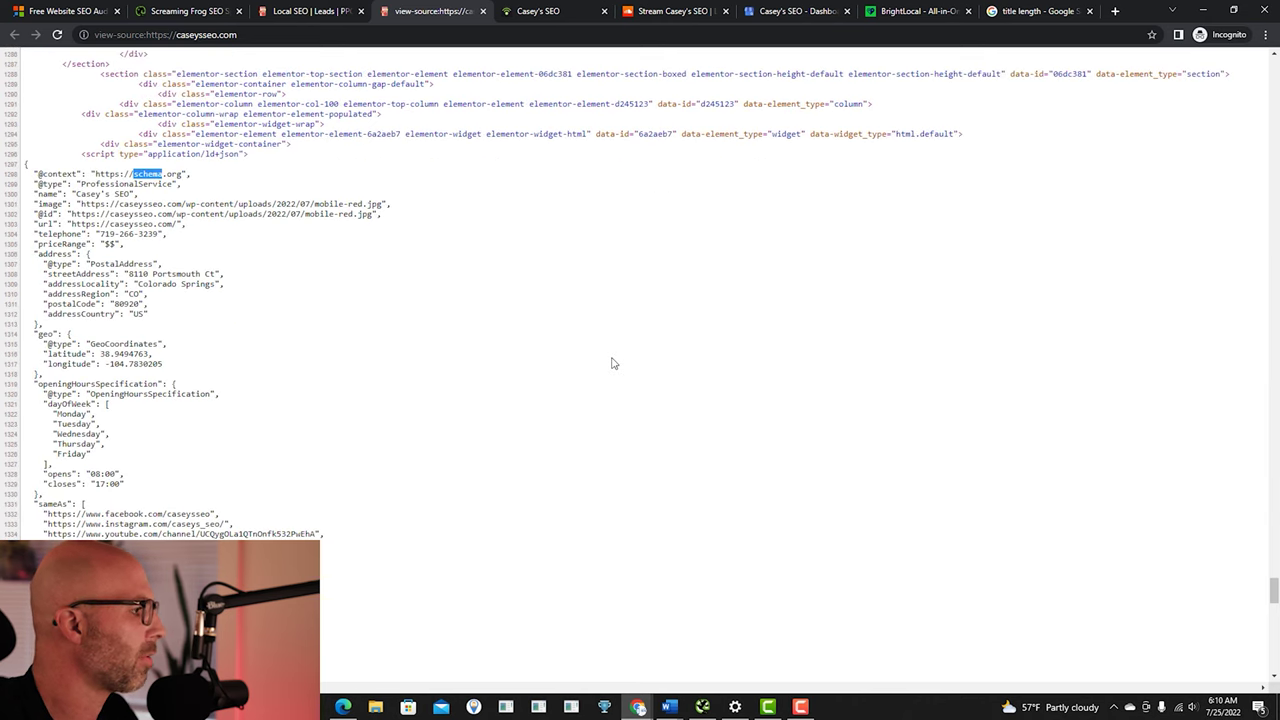
{"action": "key", "text": "ctrl+8"}
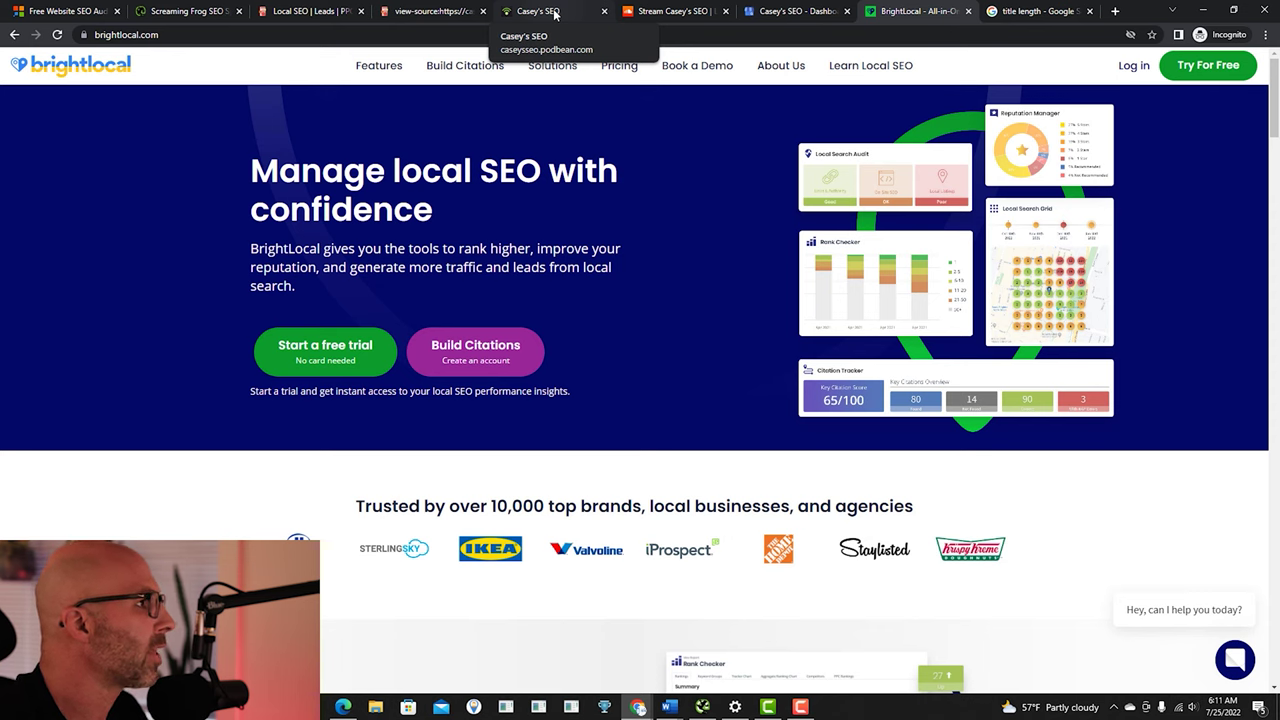
Step: Look over the Casey's SEO Podbean page, then move to its Business Profile dashboard (7.13K views)
{"action": "left_click", "coordinate": [554, 14]}
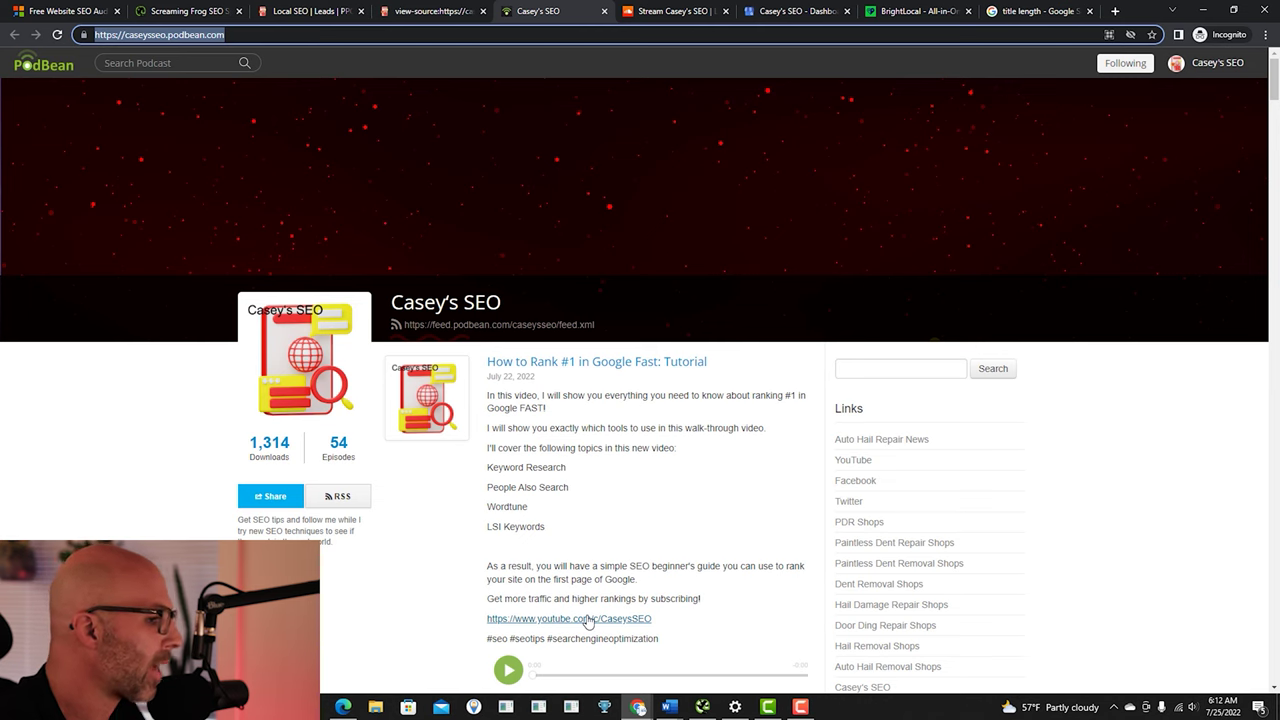
{"action": "key", "text": "ctrl+Tab"}
{"action": "key", "text": "ctrl+Tab"}
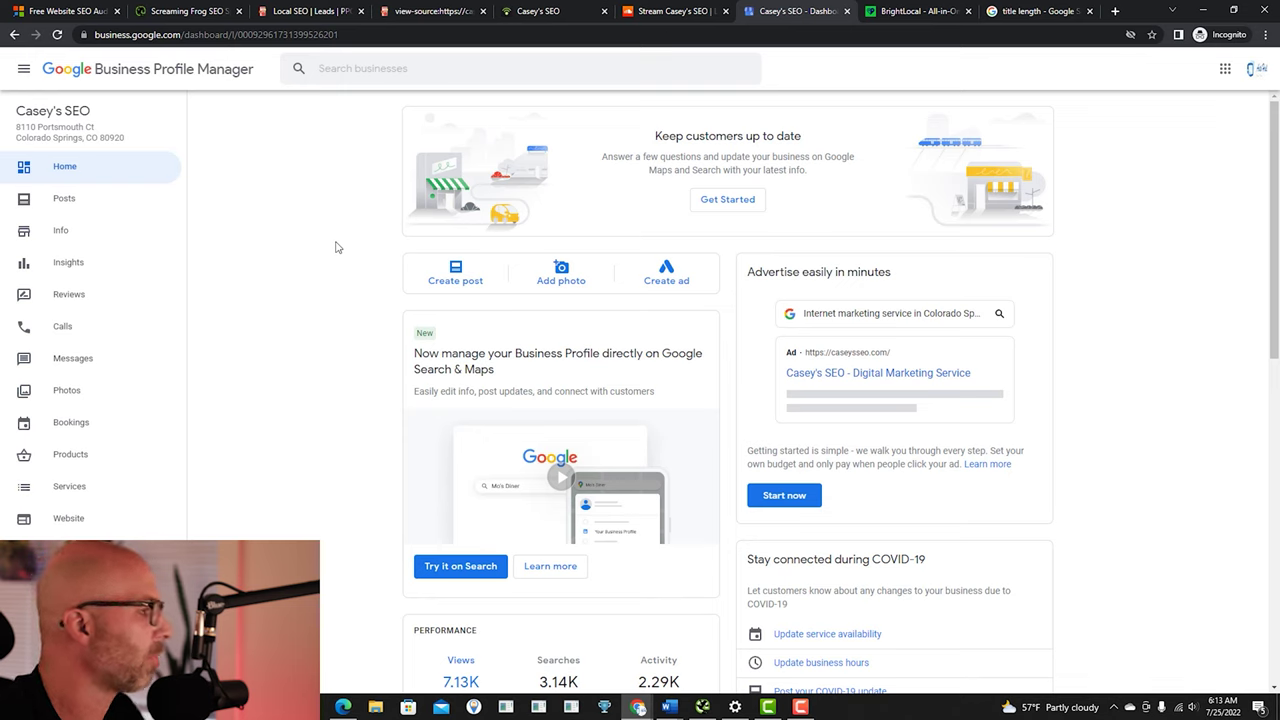
Step: Review Casey's SEO hours, phone, website, services and attributes on the Business Profile Info page
{"action": "left_click", "coordinate": [62, 234]}
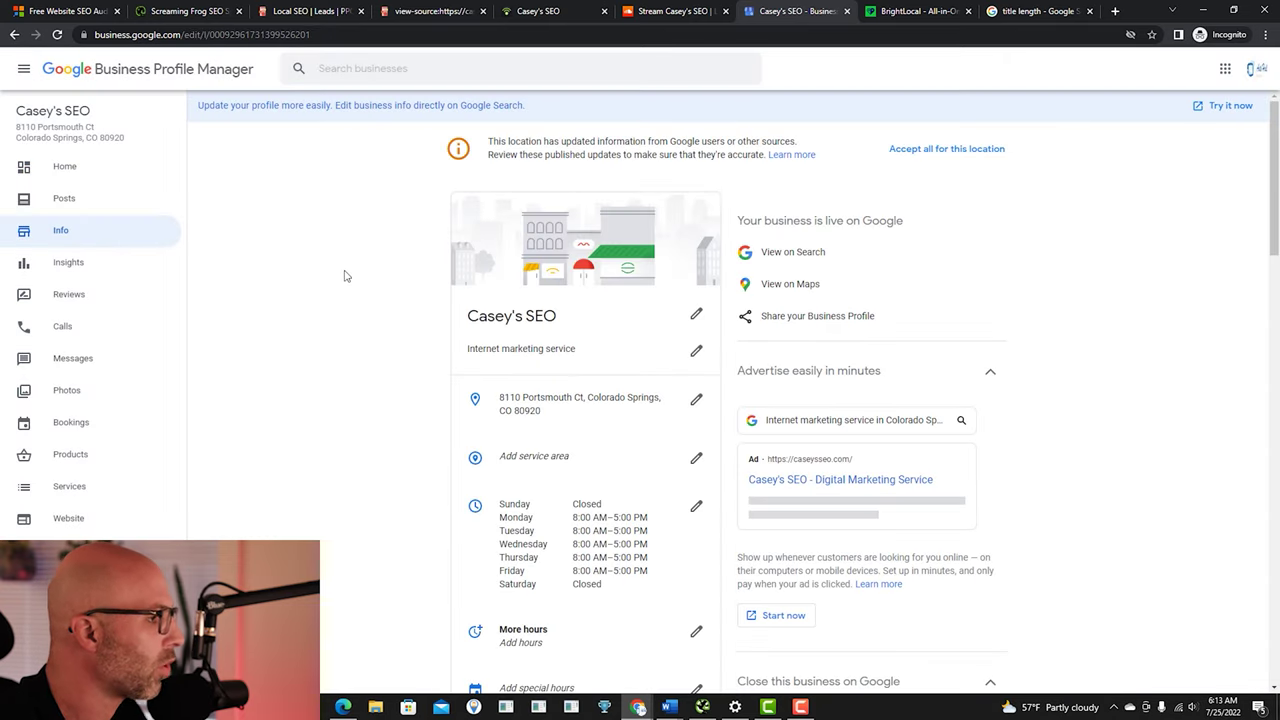
{"action": "scroll", "coordinate": [344, 276], "scroll_direction": "down", "scroll_amount": 1}
{"action": "scroll", "coordinate": [355, 263], "scroll_direction": "down", "scroll_amount": 1}
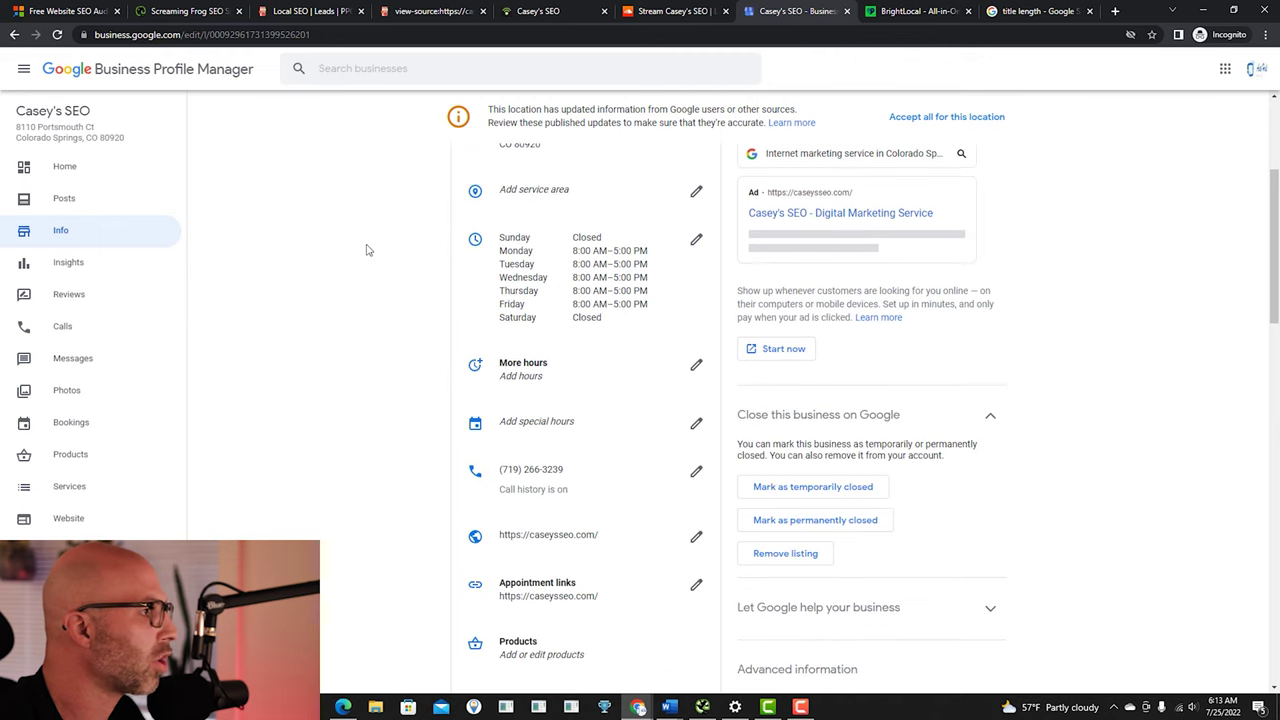
{"action": "scroll", "coordinate": [393, 255], "scroll_direction": "down", "scroll_amount": 2}
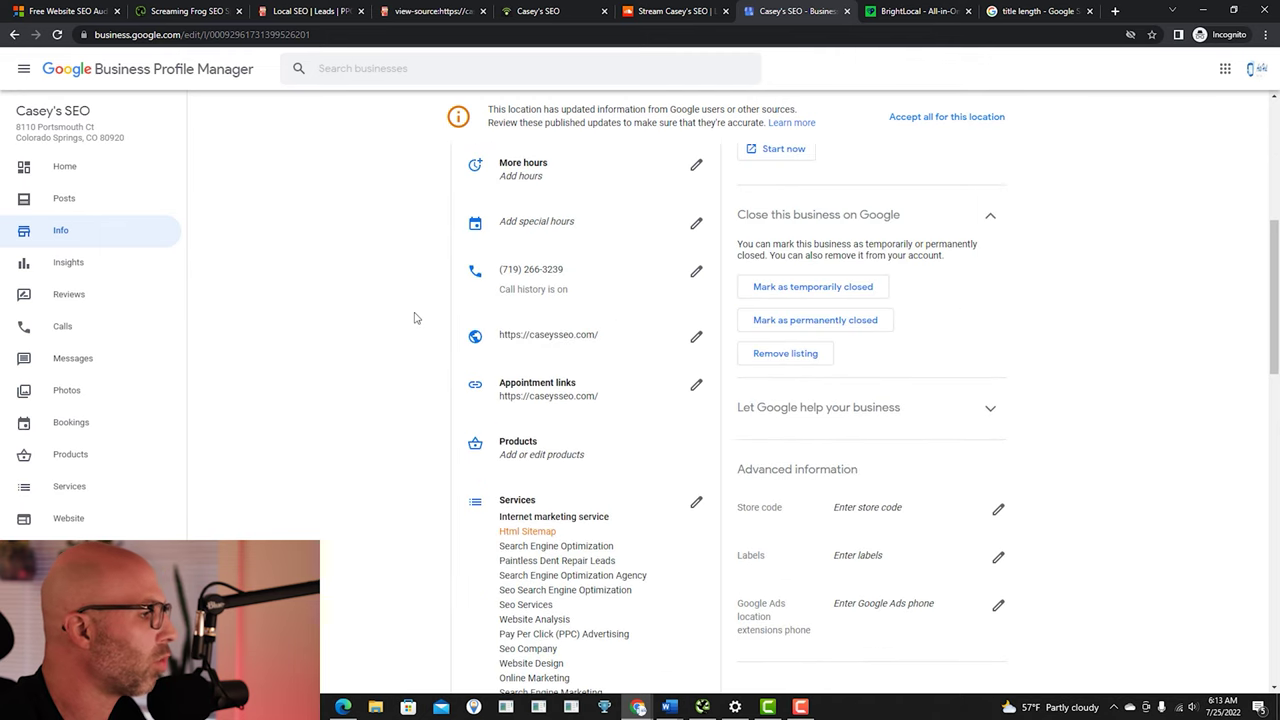
{"action": "scroll", "coordinate": [415, 319], "scroll_direction": "down", "scroll_amount": 1}
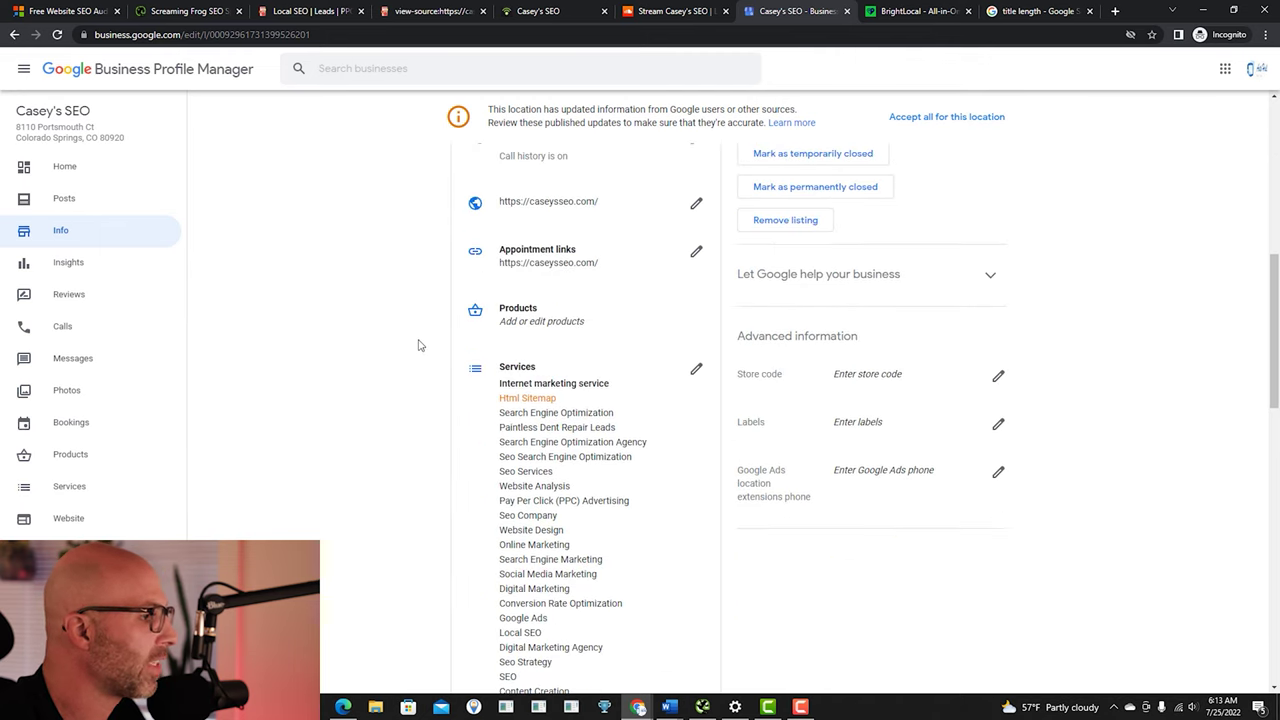
{"action": "scroll", "coordinate": [419, 345], "scroll_direction": "down", "scroll_amount": 8}
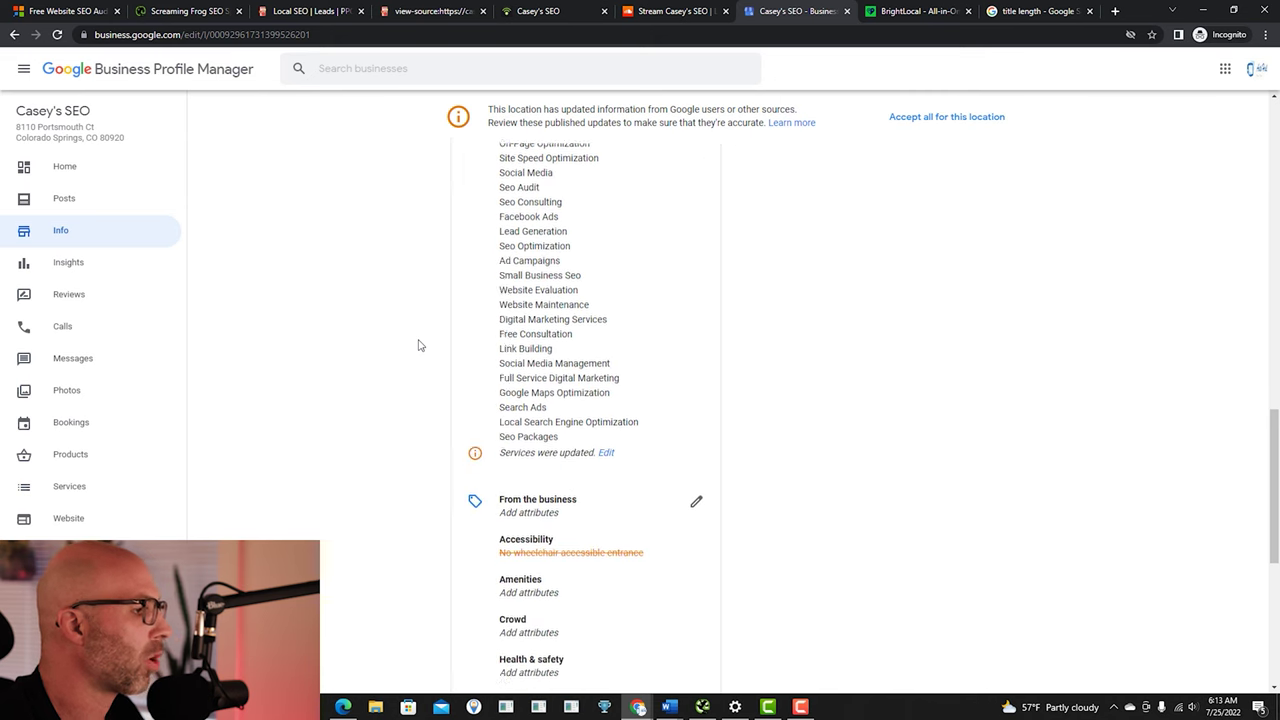
{"action": "left_click", "coordinate": [78, 488]}
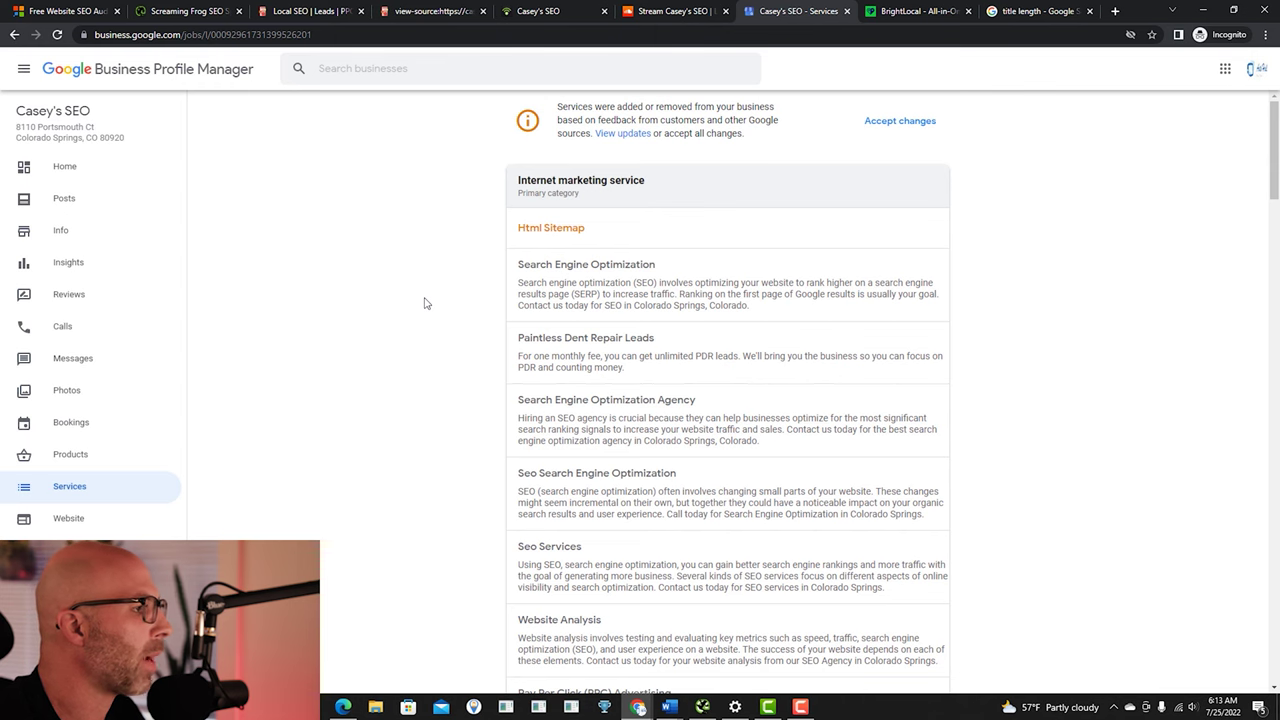
Step: Scroll through the service list, such as Search Engine Optimization, and its descriptions
{"action": "scroll", "coordinate": [424, 303], "scroll_direction": "down", "scroll_amount": 8}
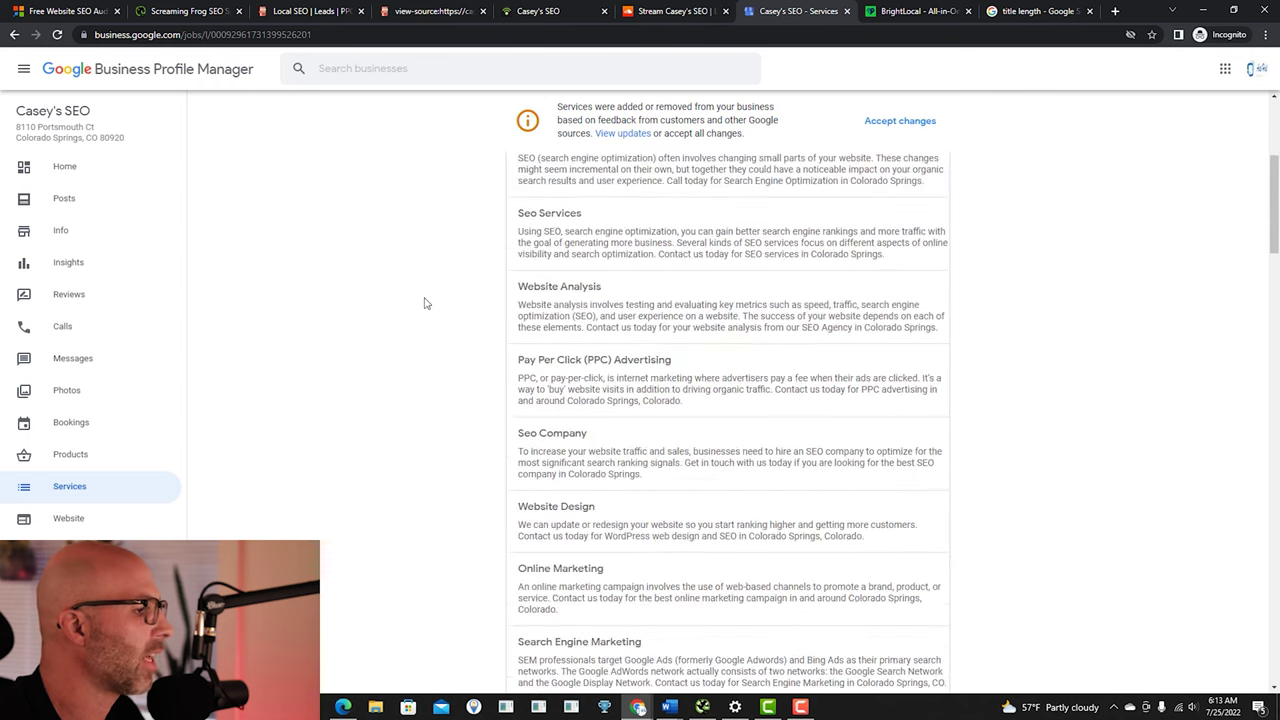
{"action": "scroll", "coordinate": [424, 303], "scroll_direction": "down", "scroll_amount": 1}
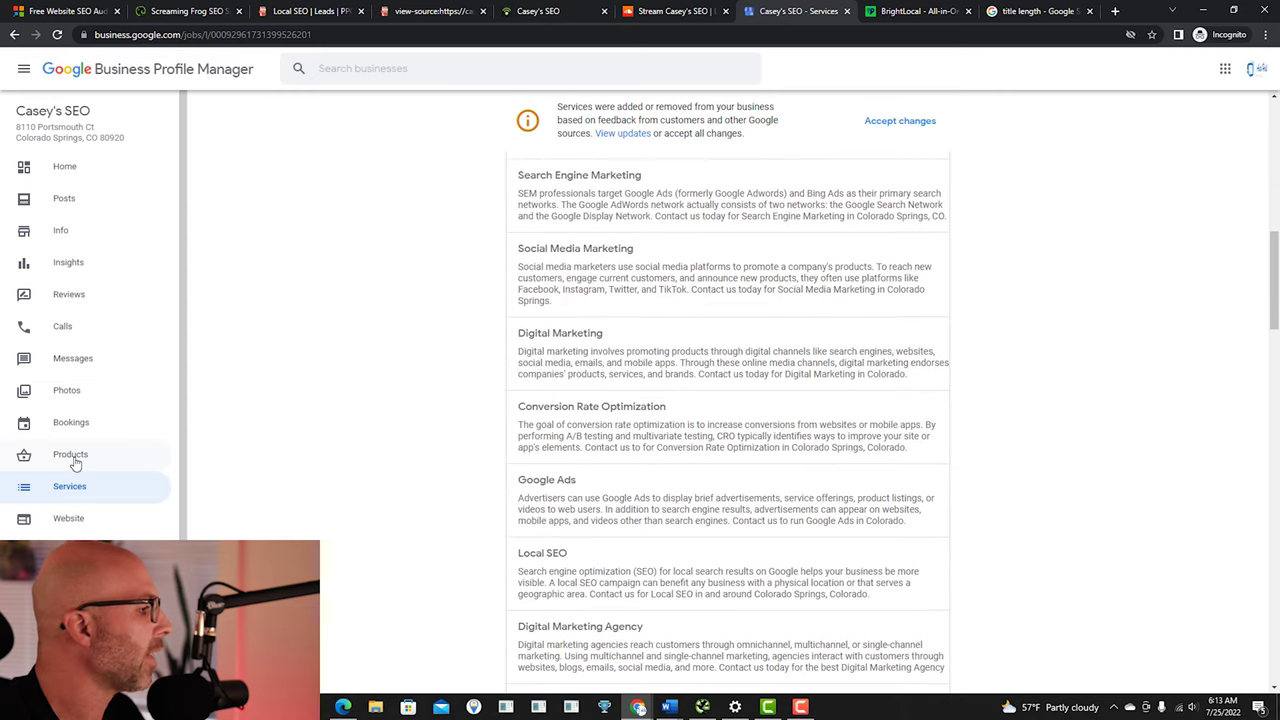
{"action": "left_click", "coordinate": [75, 458]}
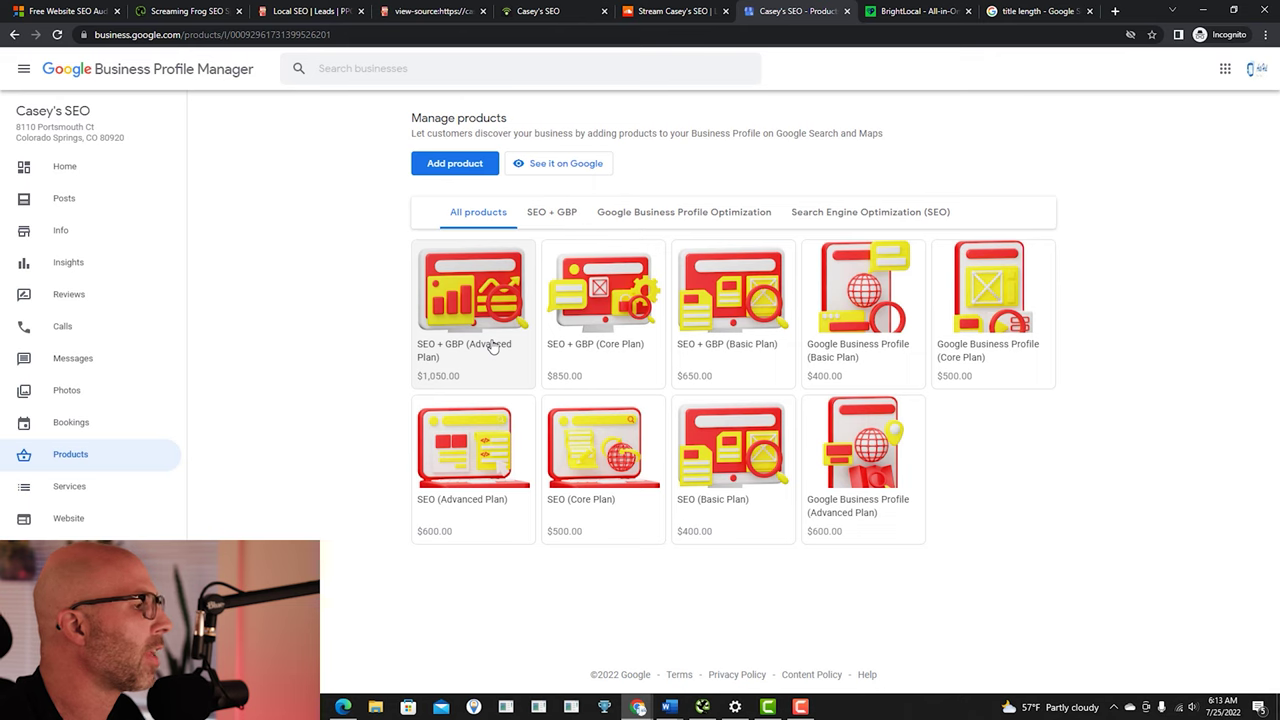
Step: Open Casey's SEO Photos and scroll the grid of uploaded illustrations, each about 3 weeks old
{"action": "left_click", "coordinate": [66, 393]}
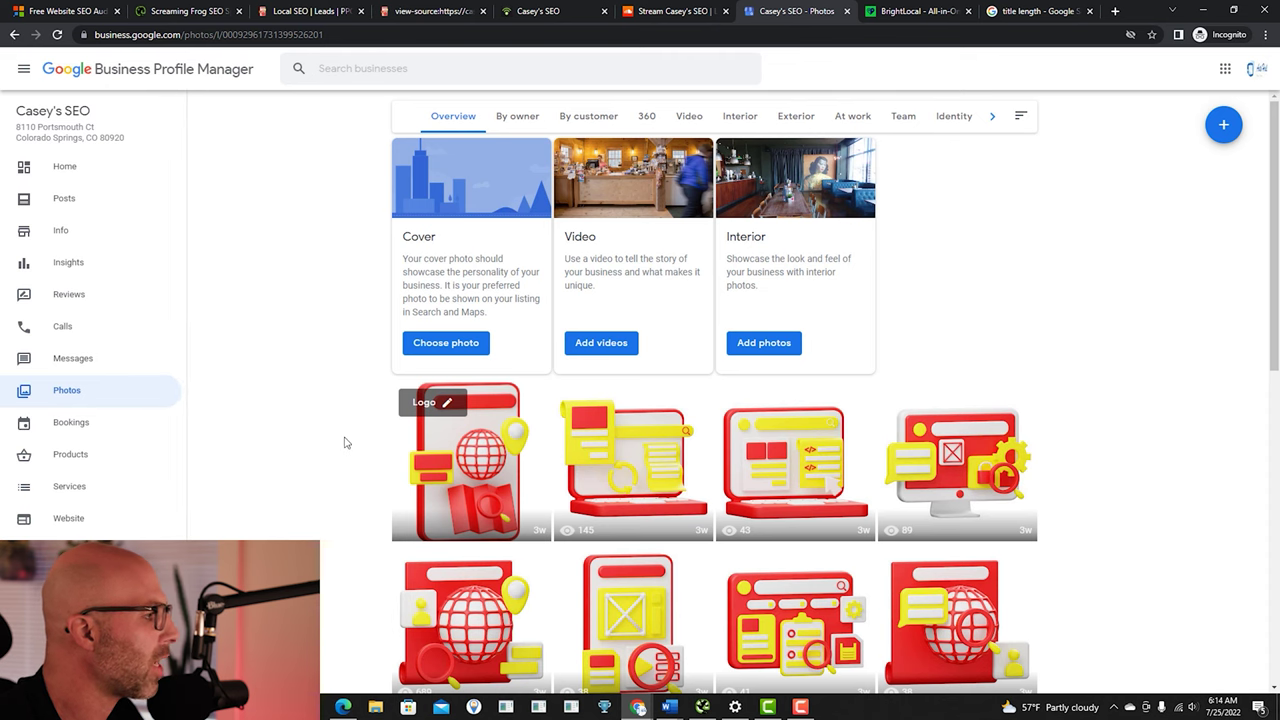
{"action": "scroll", "coordinate": [344, 442], "scroll_direction": "down", "scroll_amount": 2}
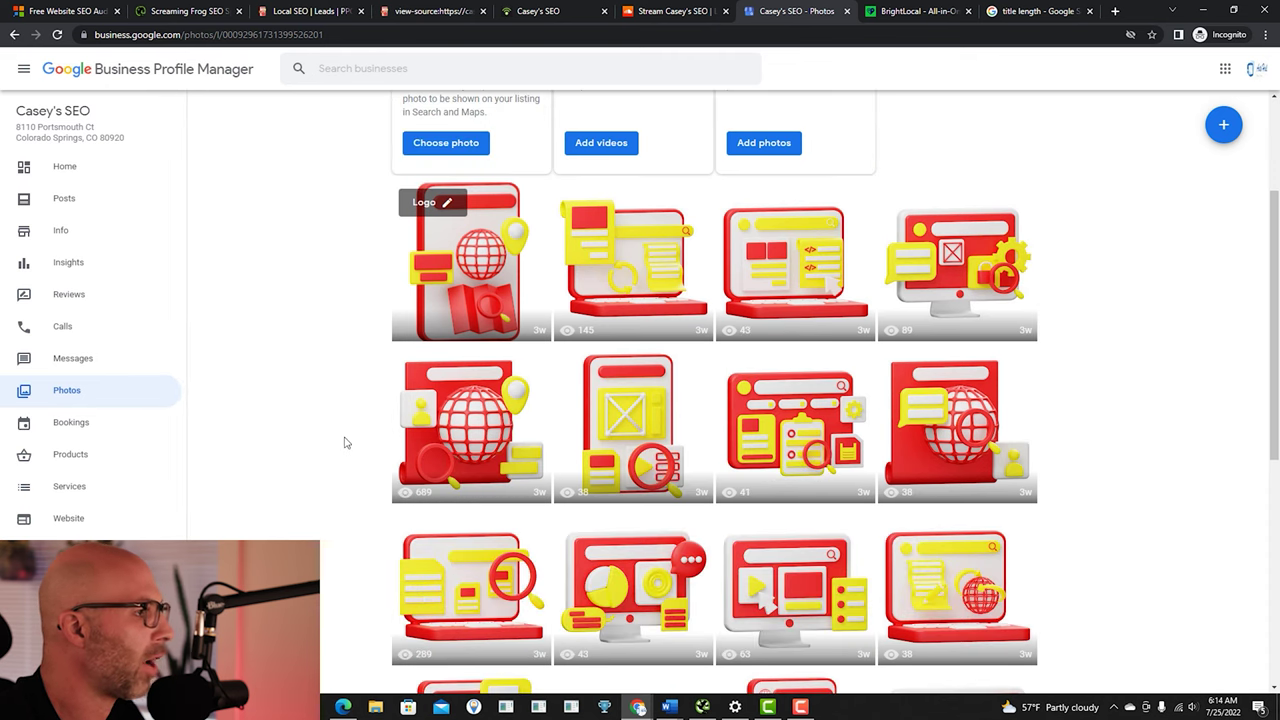
{"action": "scroll", "coordinate": [344, 442], "scroll_direction": "down", "scroll_amount": 3}
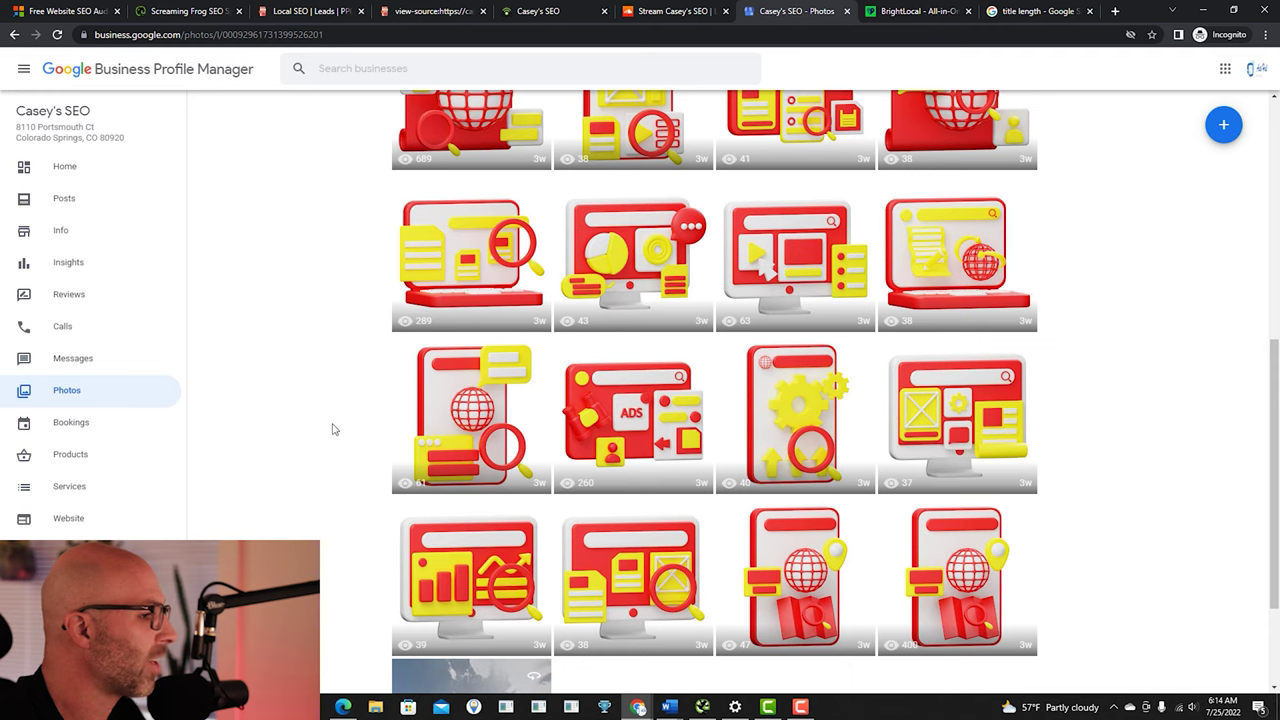